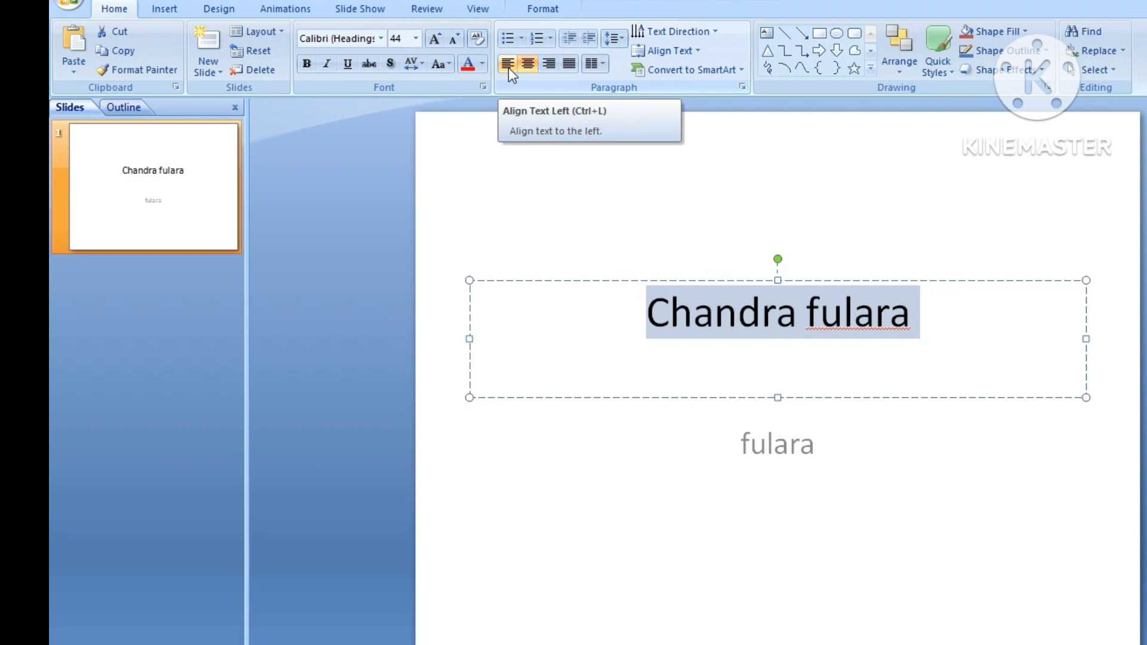
# - Try left, right and justified alignment on the title text before setting it back to centered
pyautogui.click(507, 63)
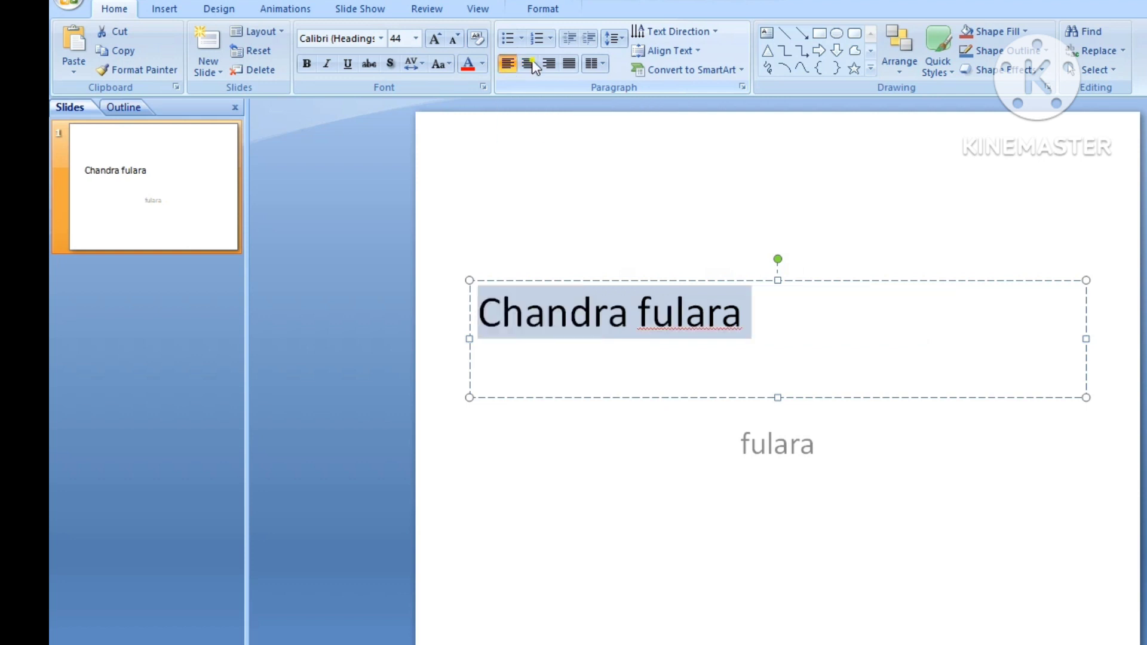
pyautogui.click(529, 64)
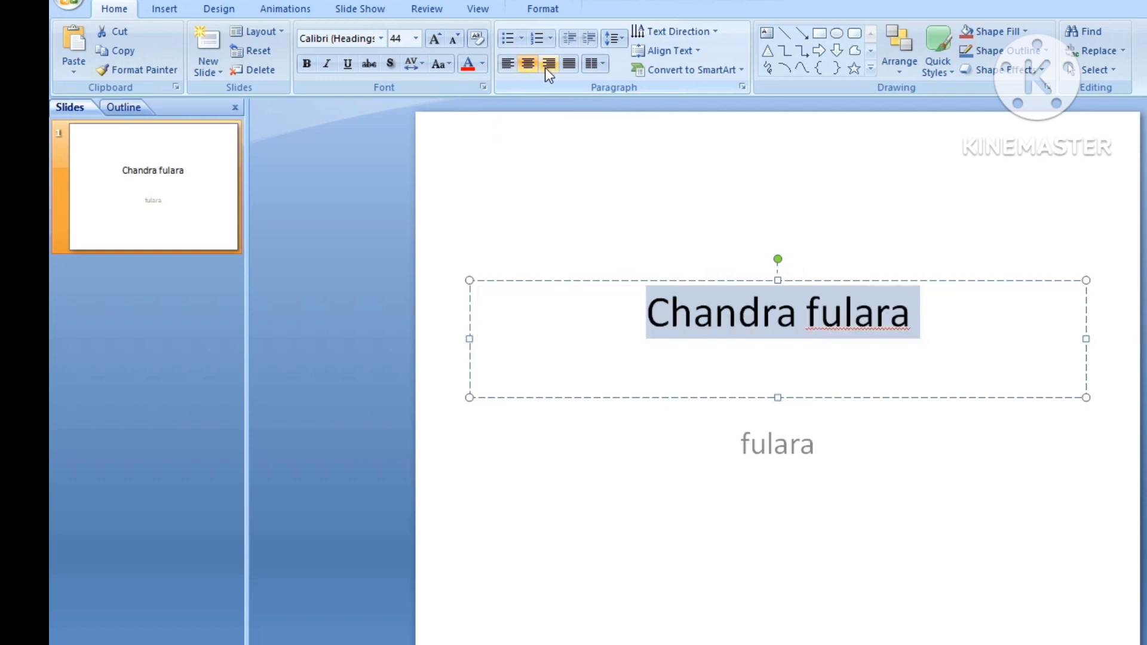
pyautogui.click(546, 66)
pyautogui.click(569, 65)
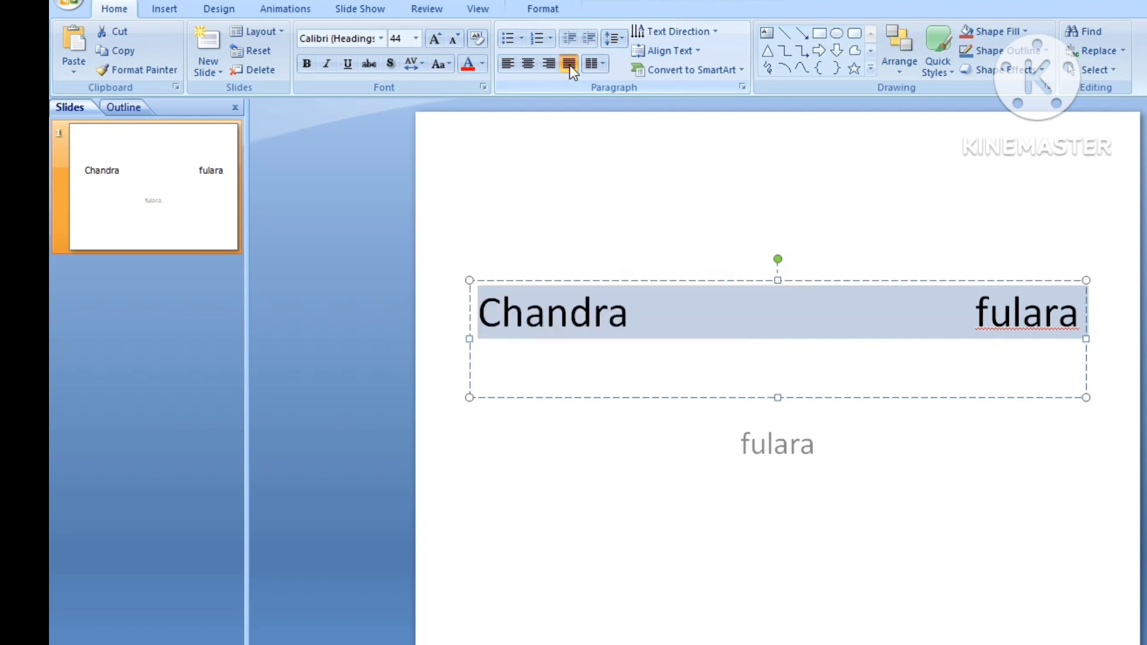
pyautogui.click(514, 69)
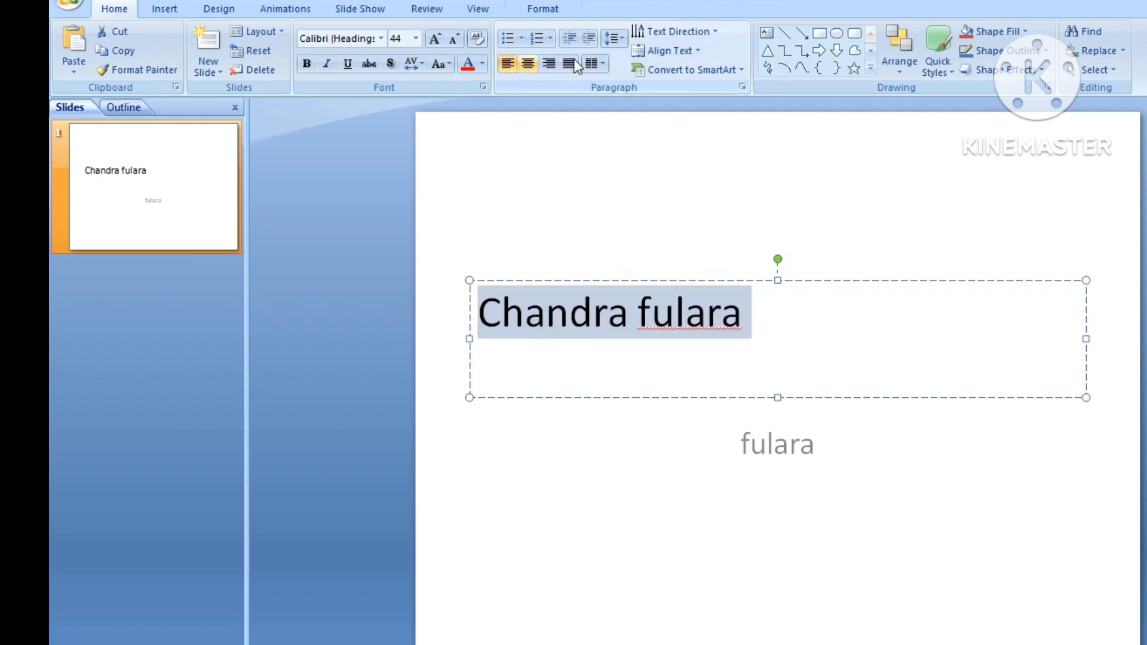
pyautogui.click(528, 64)
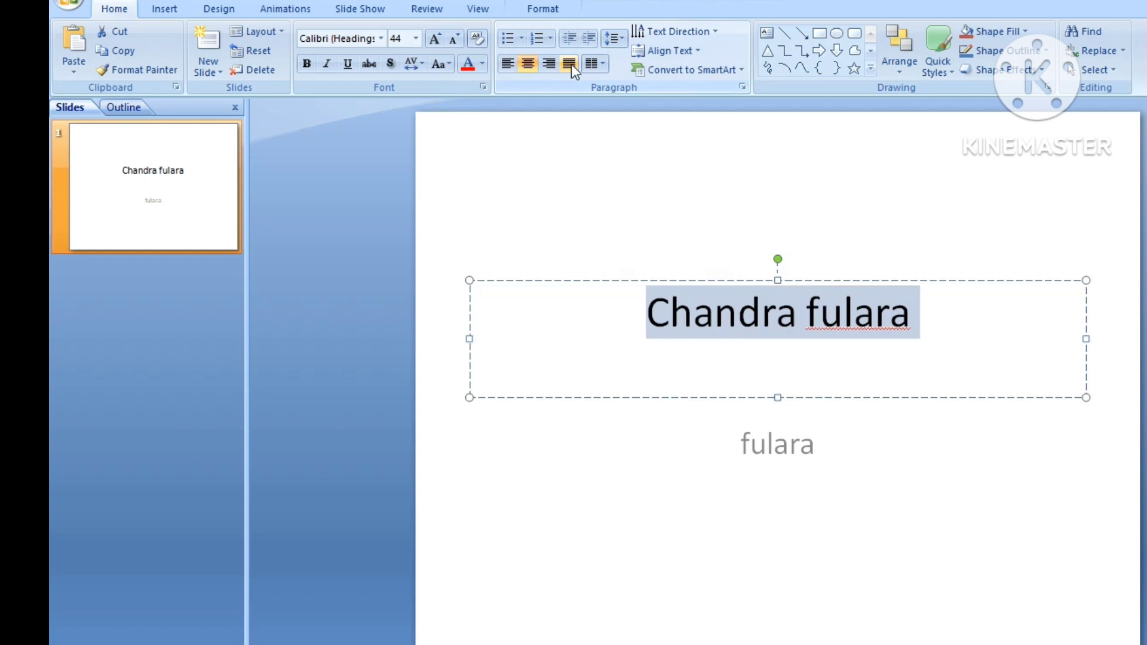
pyautogui.click(601, 67)
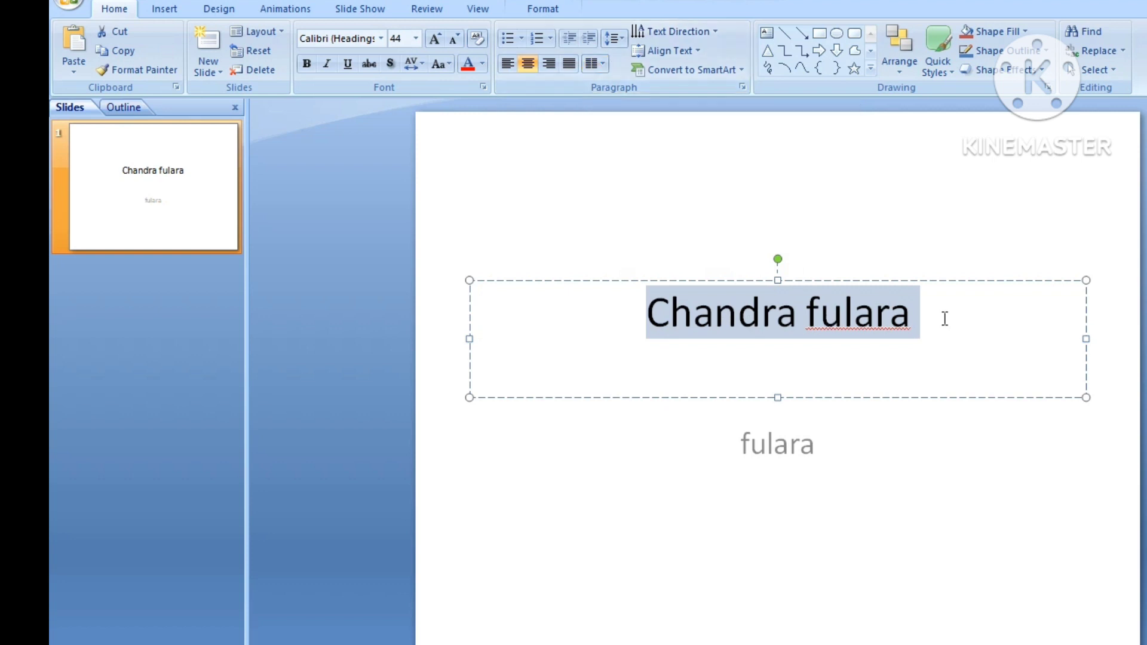
# - Replace the title text with =rand() to fill the box with sample paragraphs
pyautogui.write('=rand')
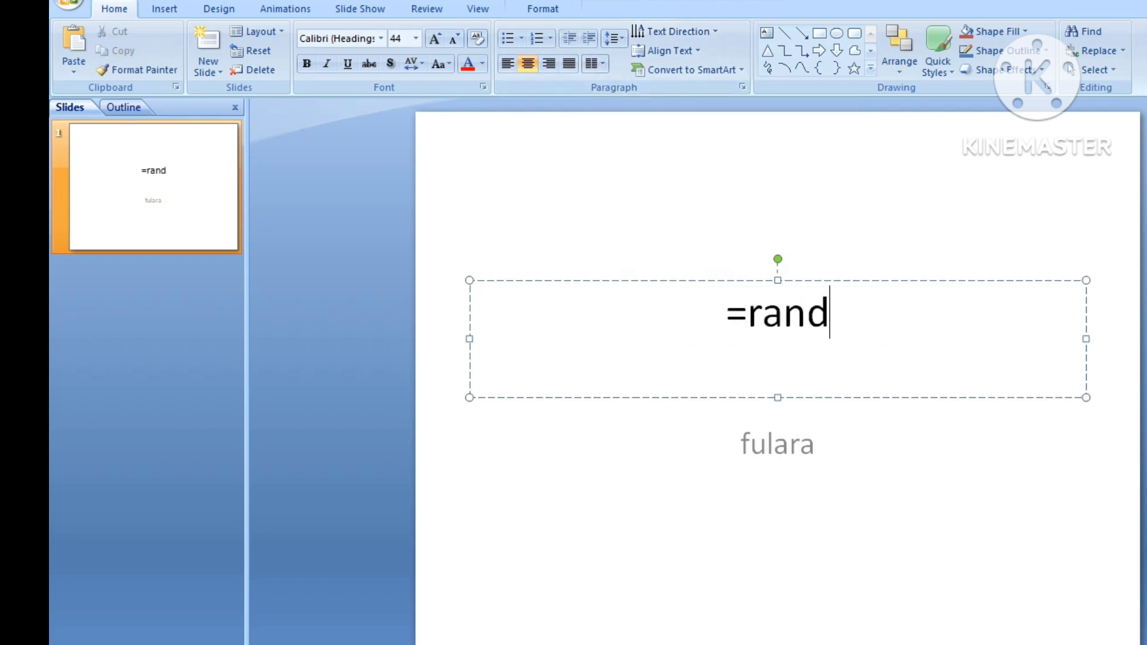
pyautogui.write('(')
pyautogui.press('Return')
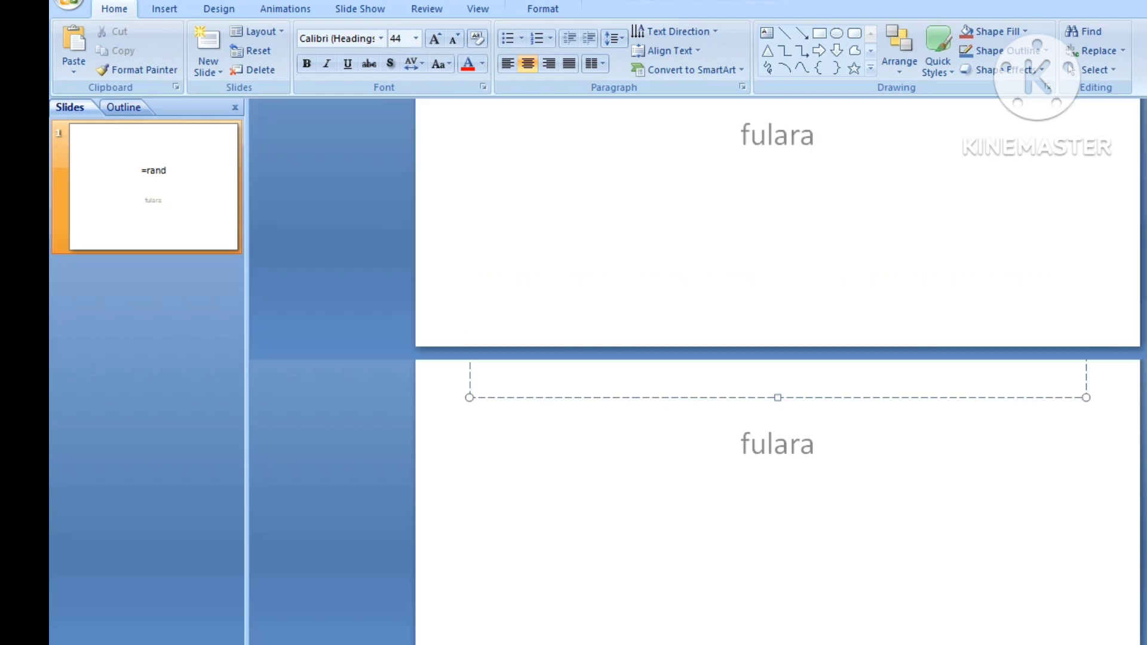
pyautogui.write(')')
# - Select all the generated text and decrease its font size to 14
pyautogui.scroll(5, 873, 299)
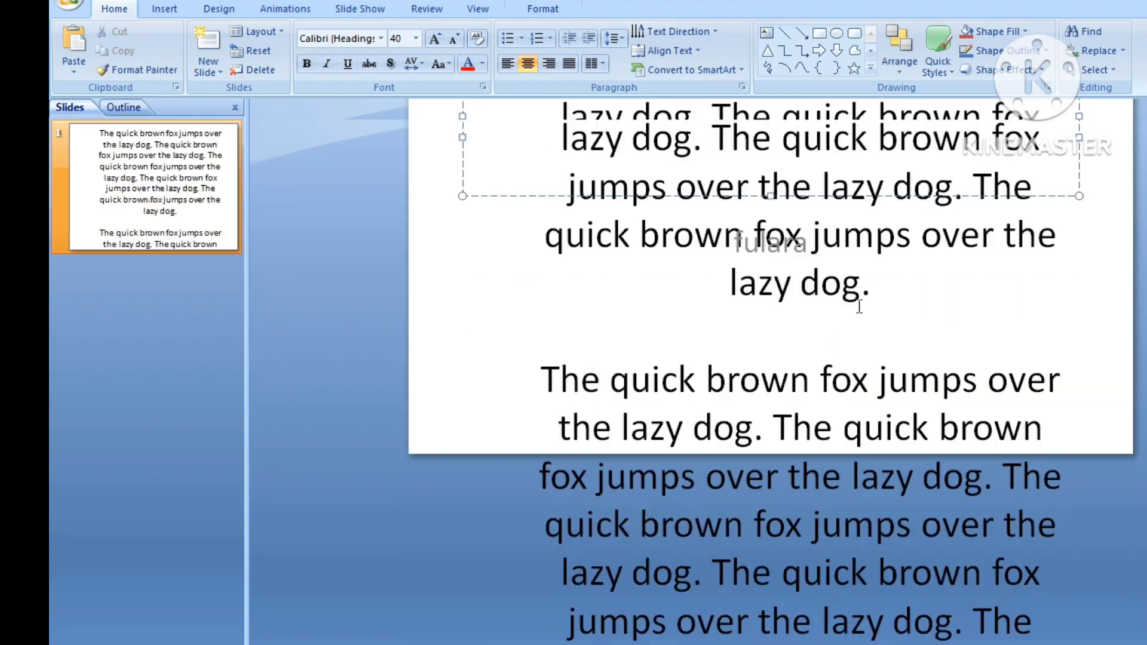
pyautogui.hotkey('ctrl', 'a')
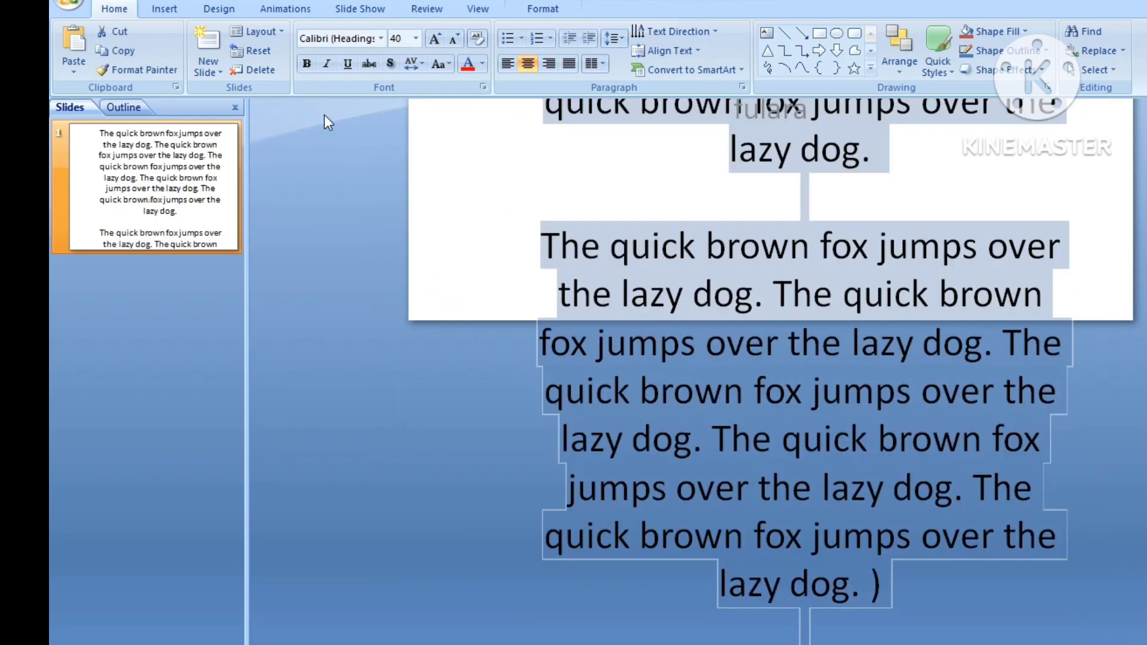
pyautogui.click(453, 37)
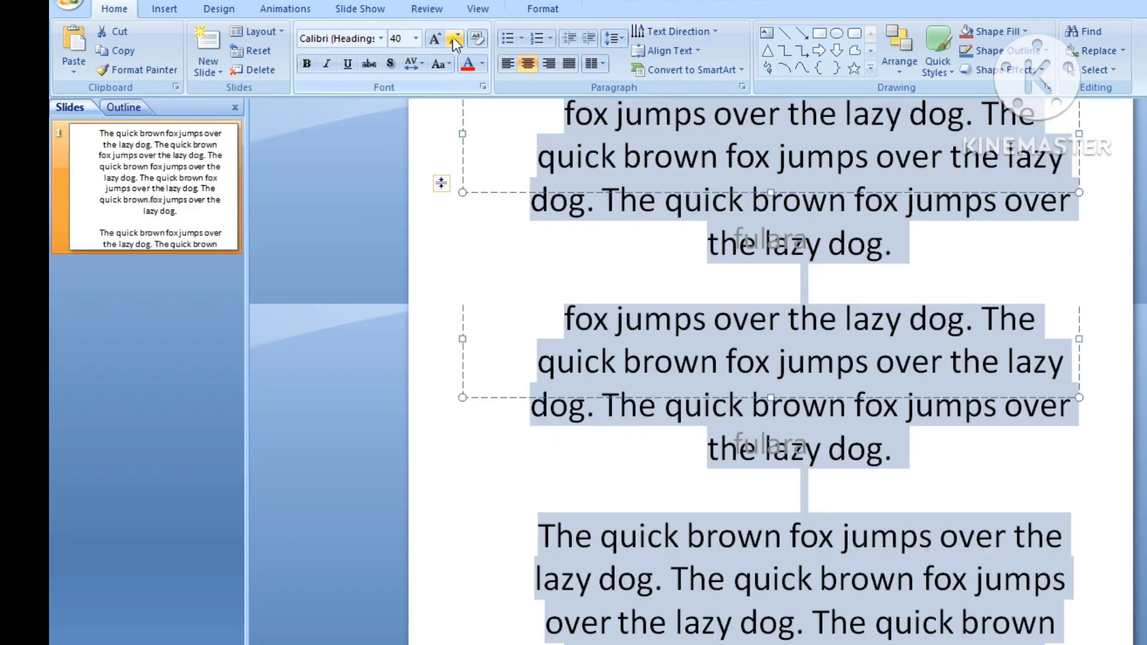
pyautogui.click(454, 41)
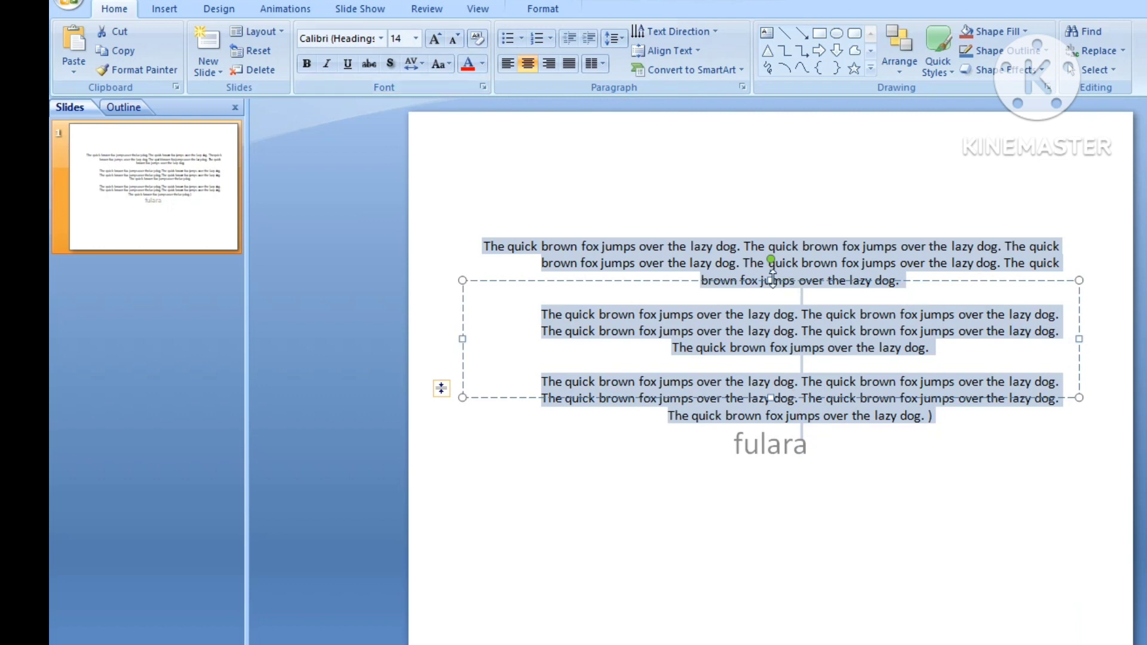
# - Extend the text box's bottom edge downward so it encloses all the sample text
pyautogui.moveTo(771, 276); pyautogui.dragTo(771, 274)
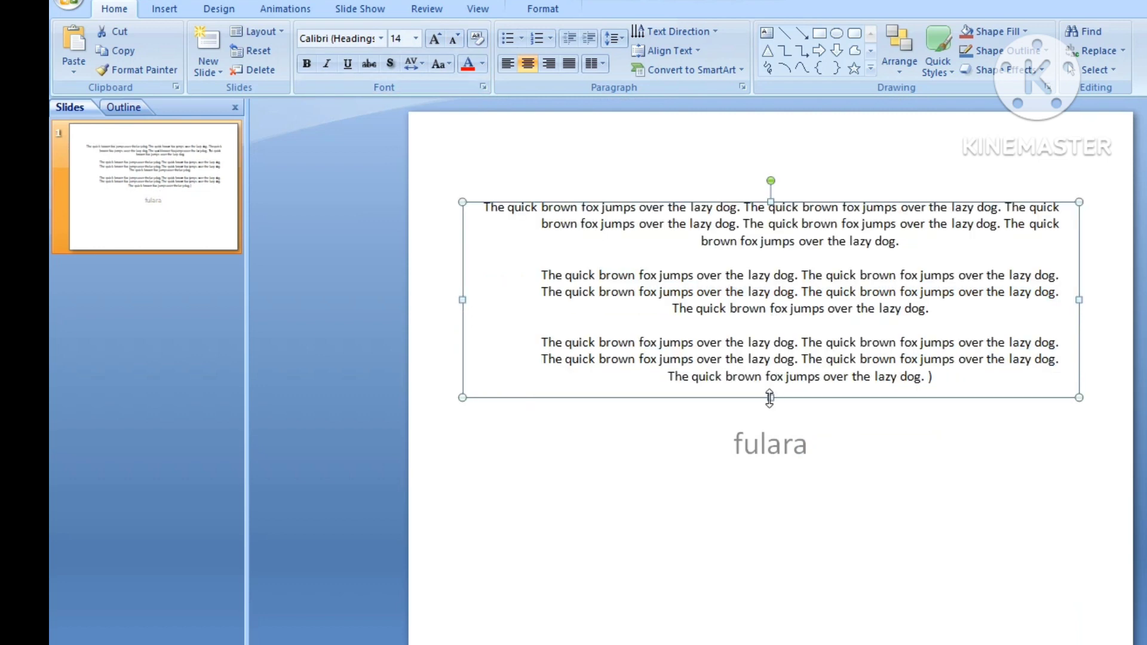
pyautogui.moveTo(769, 399); pyautogui.dragTo(787, 502)
# - Delete the subtitle text "fulara" and then its placeholder box
pyautogui.click(780, 445)
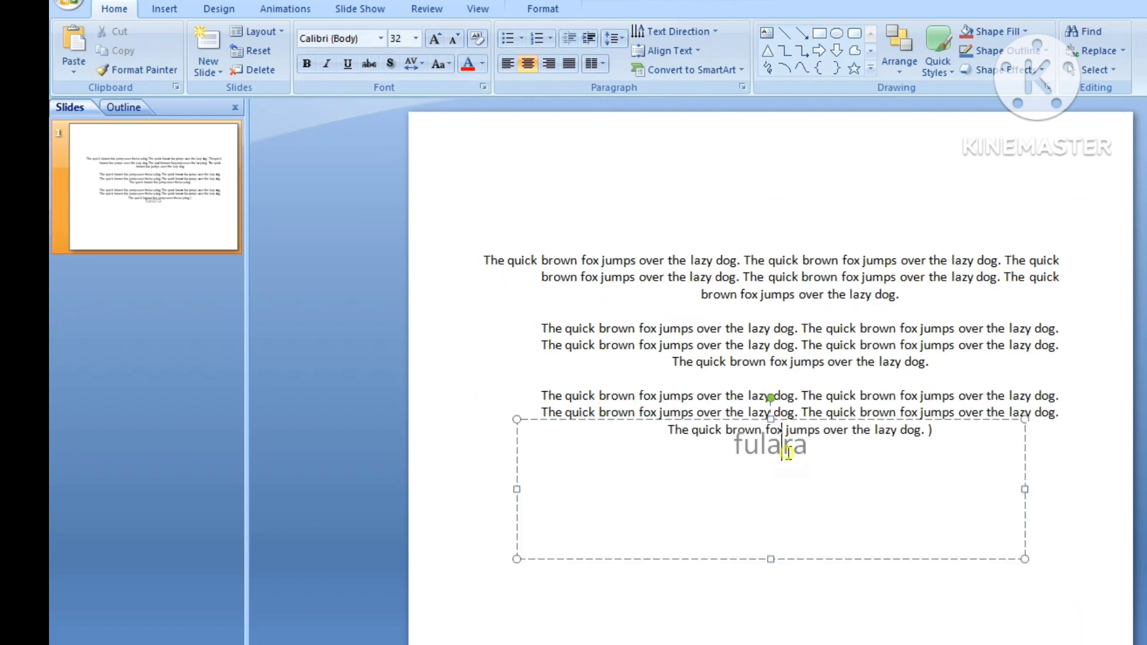
pyautogui.click(820, 420)
pyautogui.press('Delete')
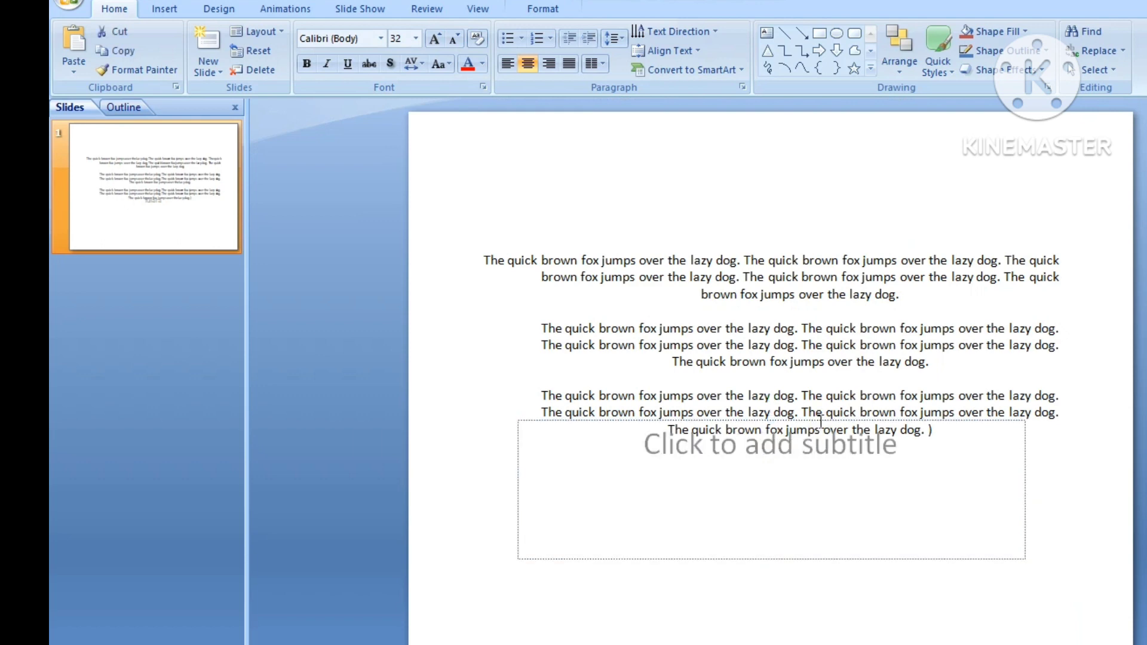
pyautogui.click(840, 417)
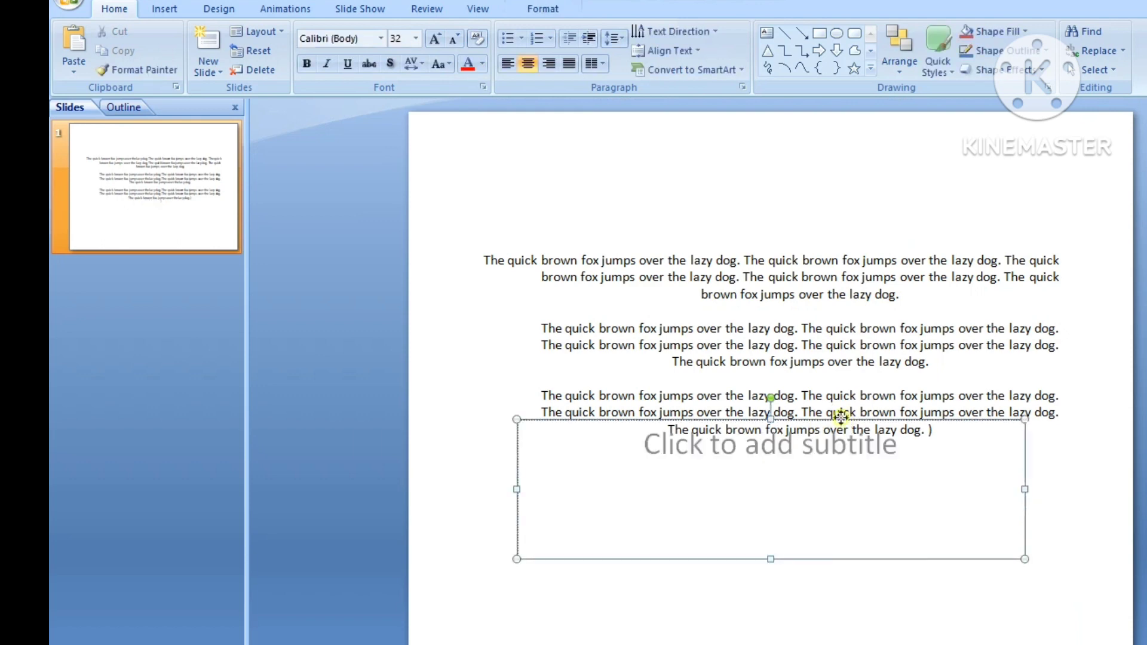
pyautogui.press('Delete')
# - Select all the sample text and justify it
pyautogui.click(931, 429)
pyautogui.moveTo(932, 429); pyautogui.dragTo(492, 268)
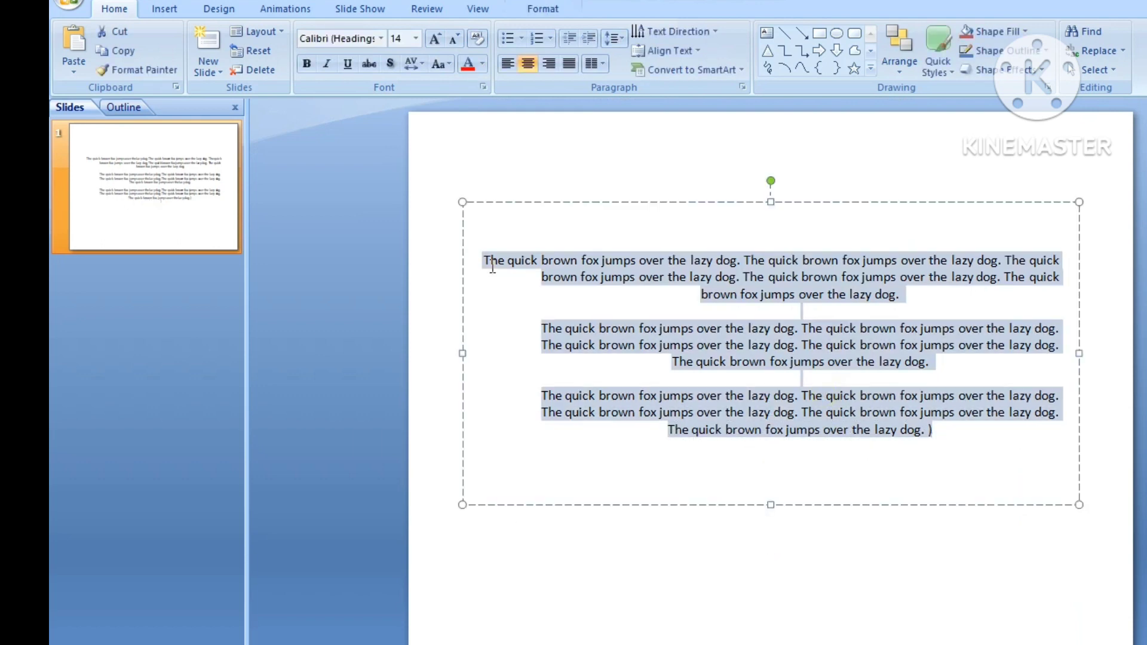
pyautogui.moveTo(924, 296); pyautogui.dragTo(406, 205)
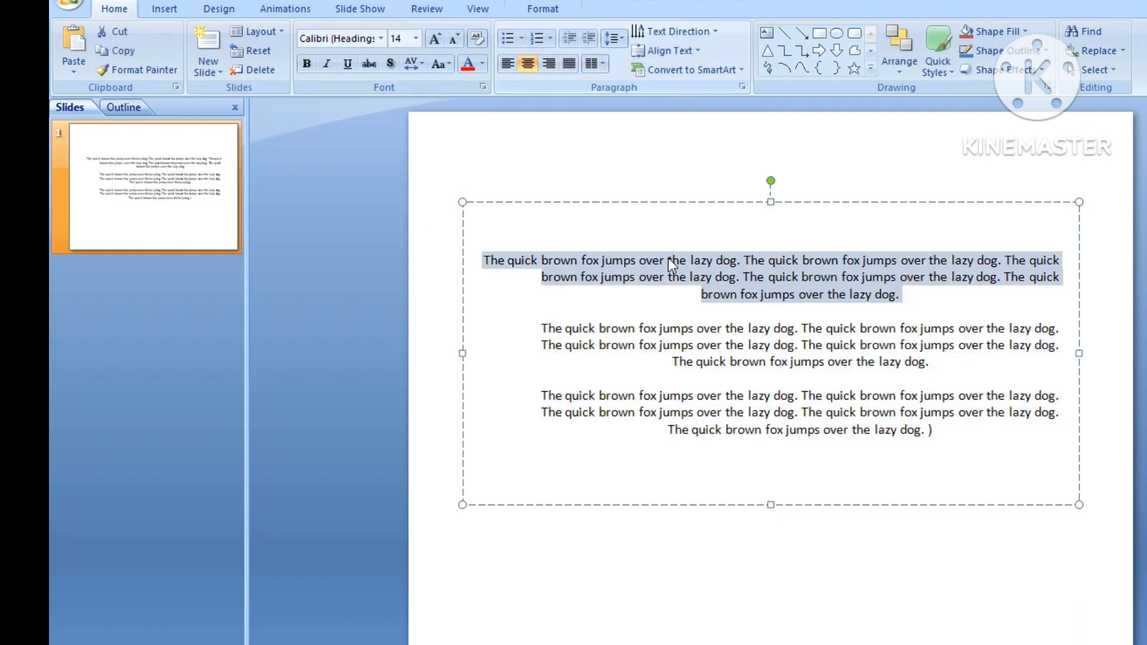
pyautogui.click(686, 289)
pyautogui.moveTo(953, 442); pyautogui.dragTo(445, 257)
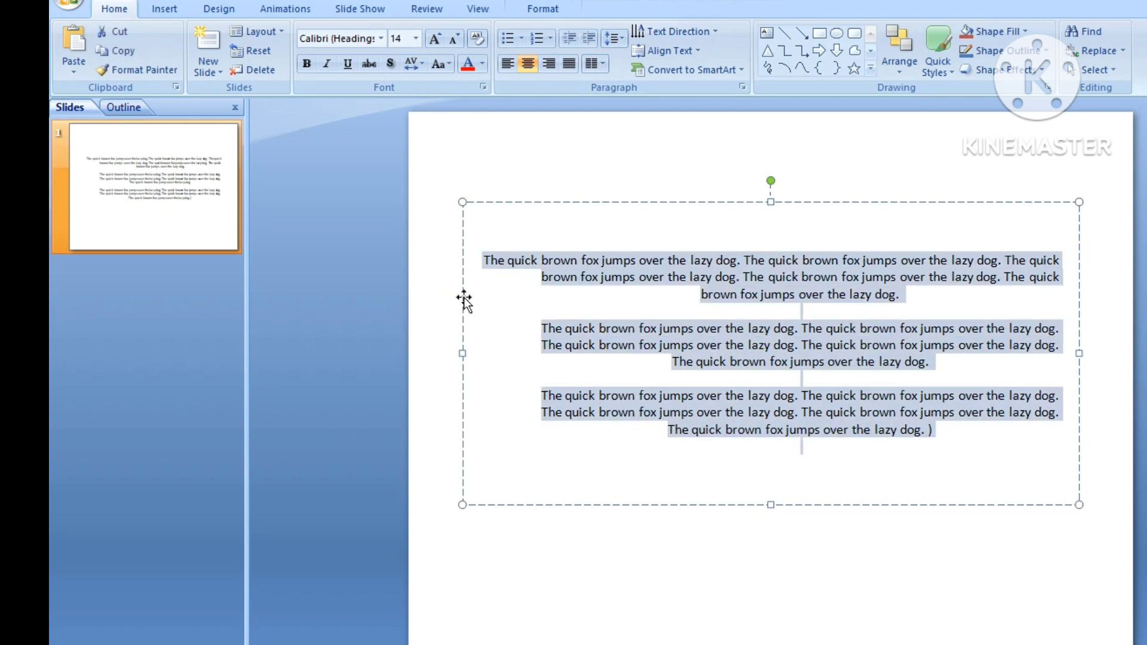
pyautogui.click(569, 65)
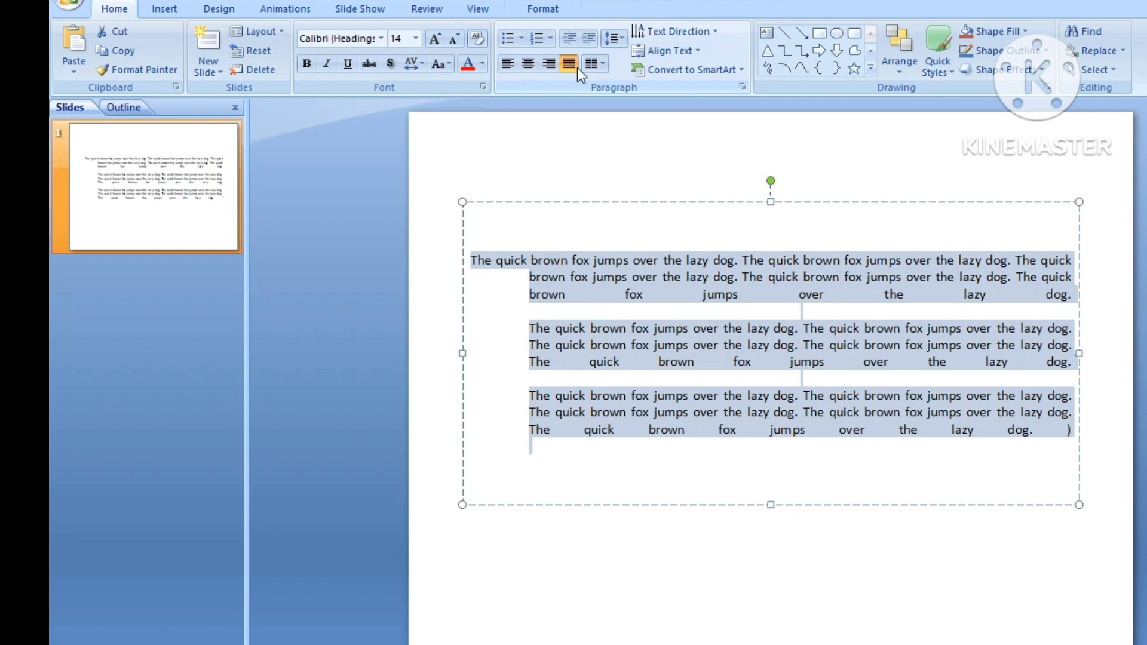
# - Align all the sample text to the left after trying centered and right alignment
pyautogui.click(533, 64)
pyautogui.click(546, 67)
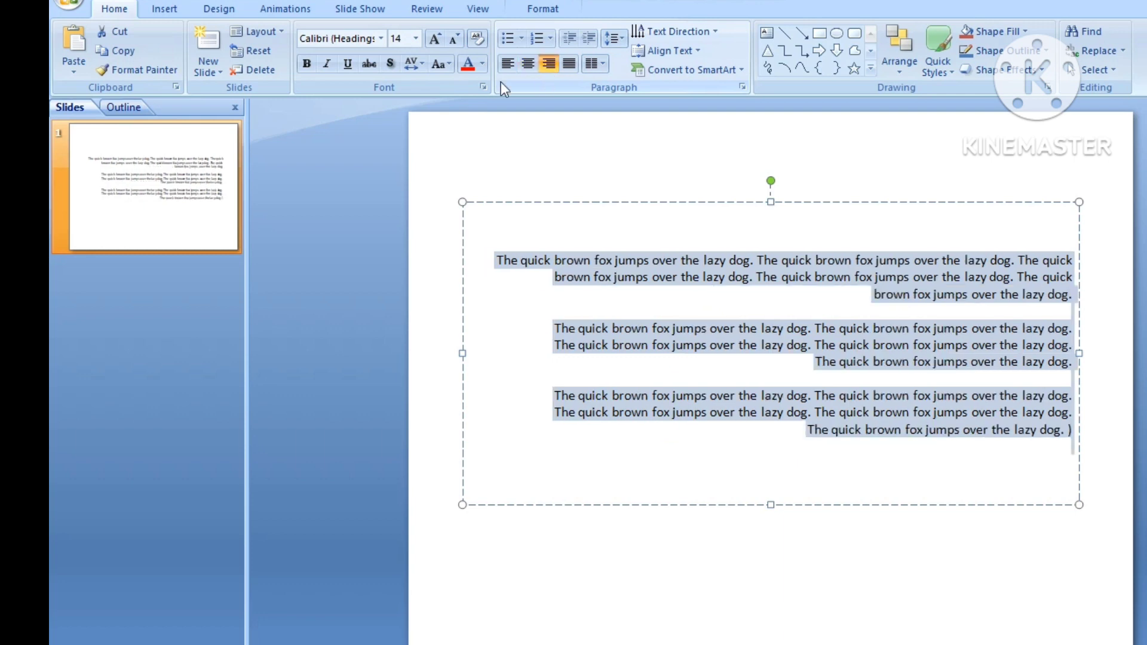
pyautogui.click(504, 71)
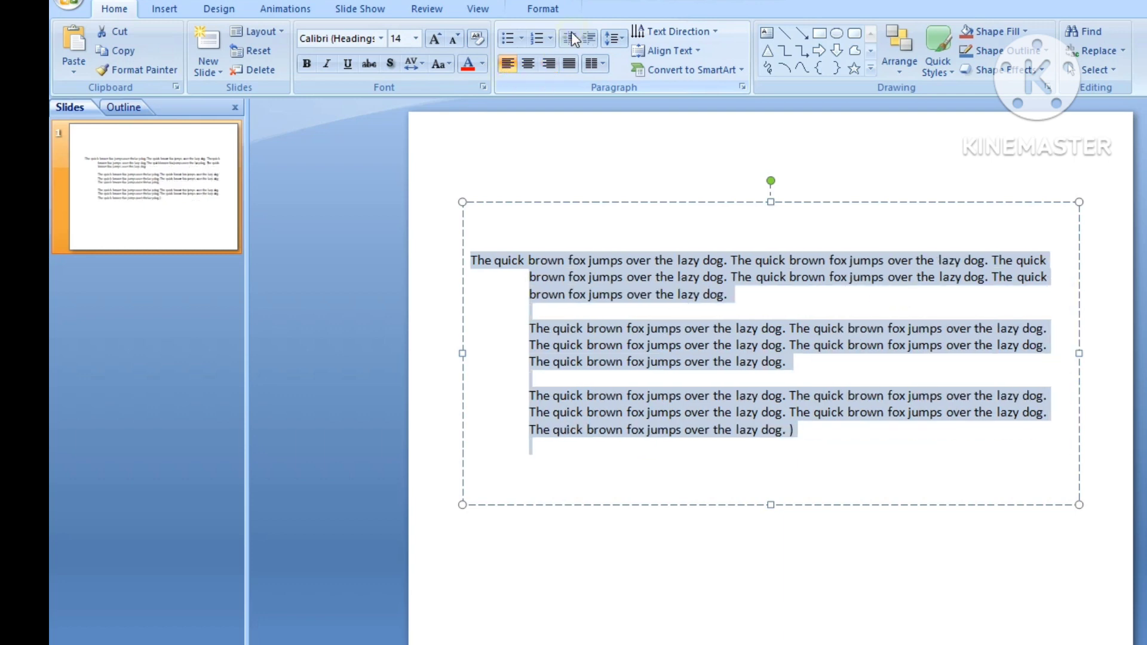
# - Select all the sample text and arrange it in two columns
pyautogui.click(598, 277)
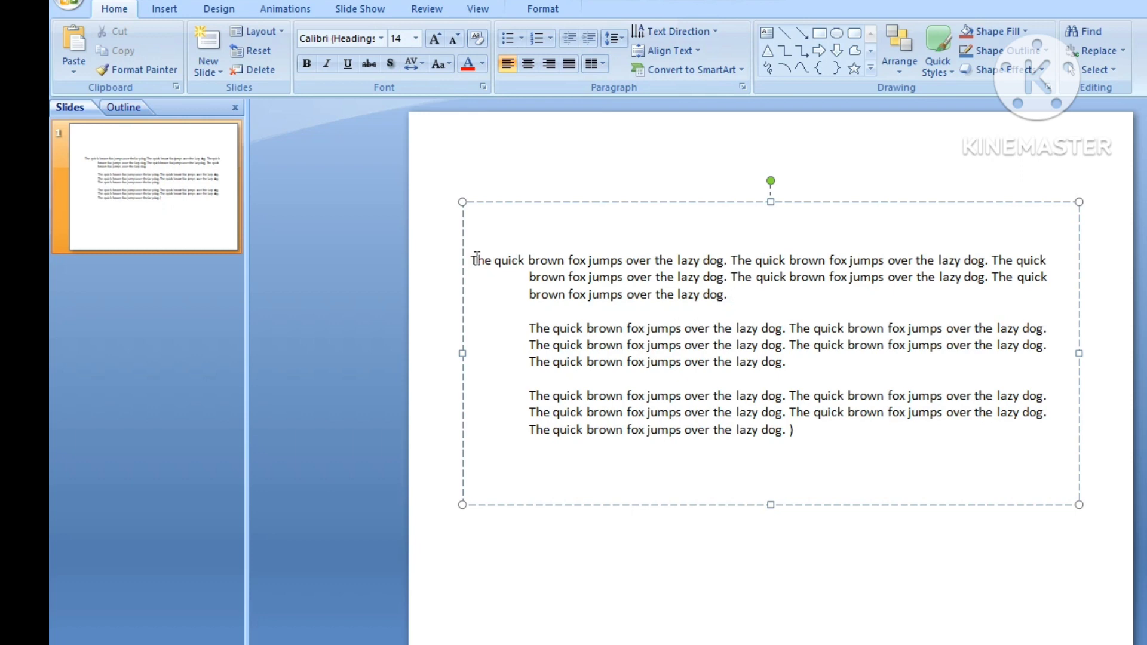
pyautogui.moveTo(472, 260); pyautogui.dragTo(874, 438)
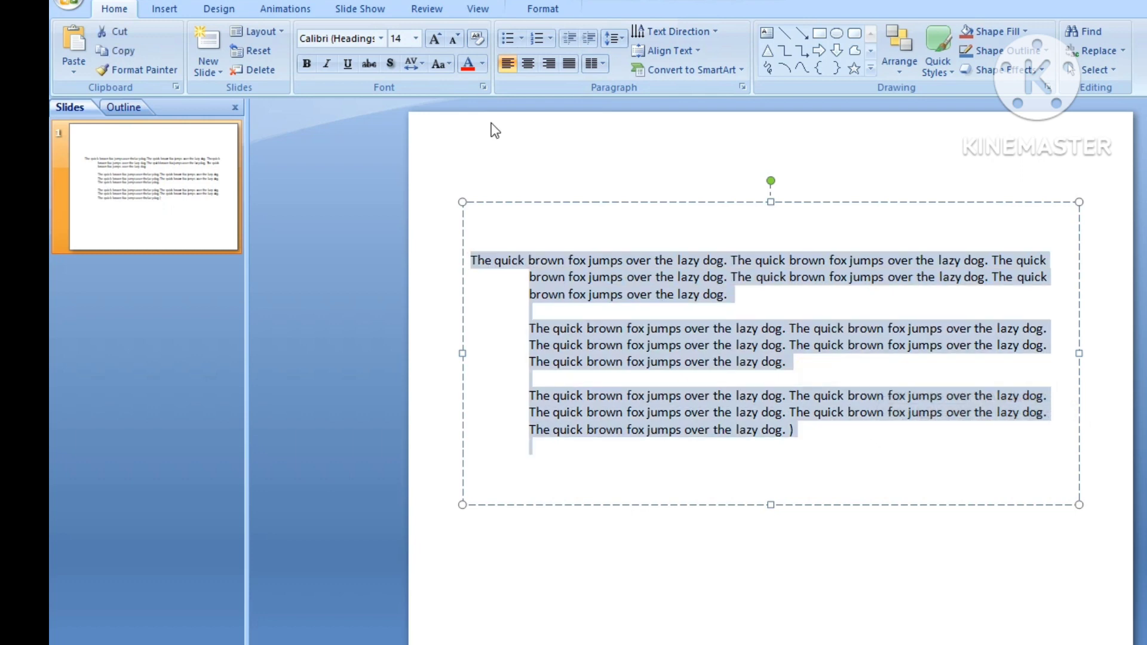
pyautogui.click(521, 39)
pyautogui.click(601, 60)
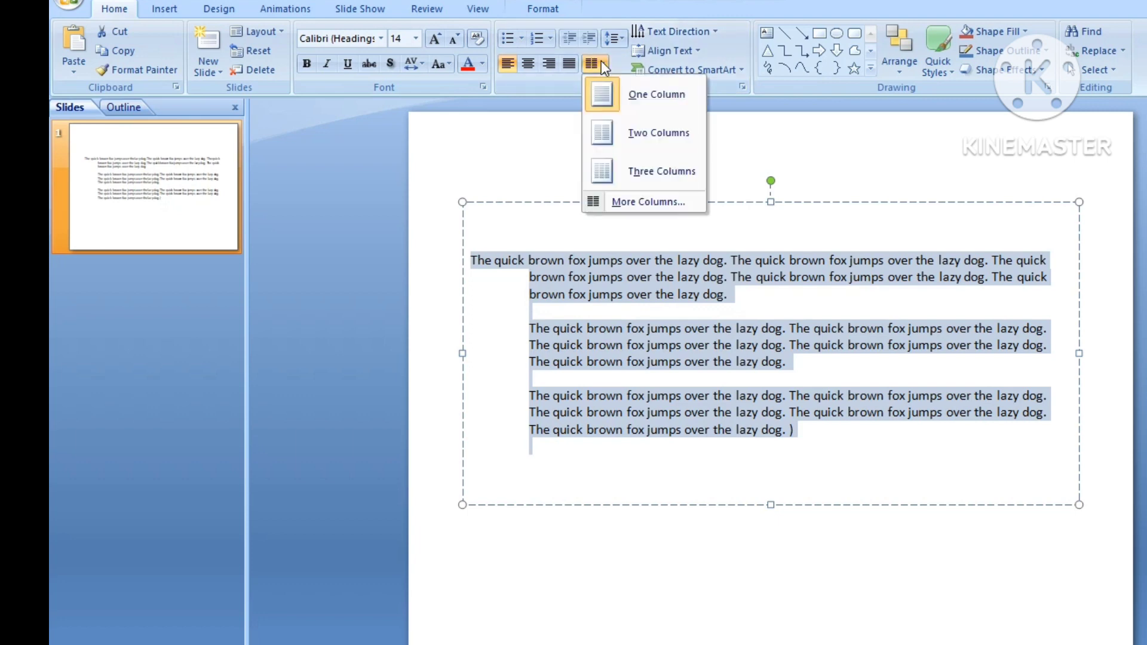
pyautogui.click(604, 134)
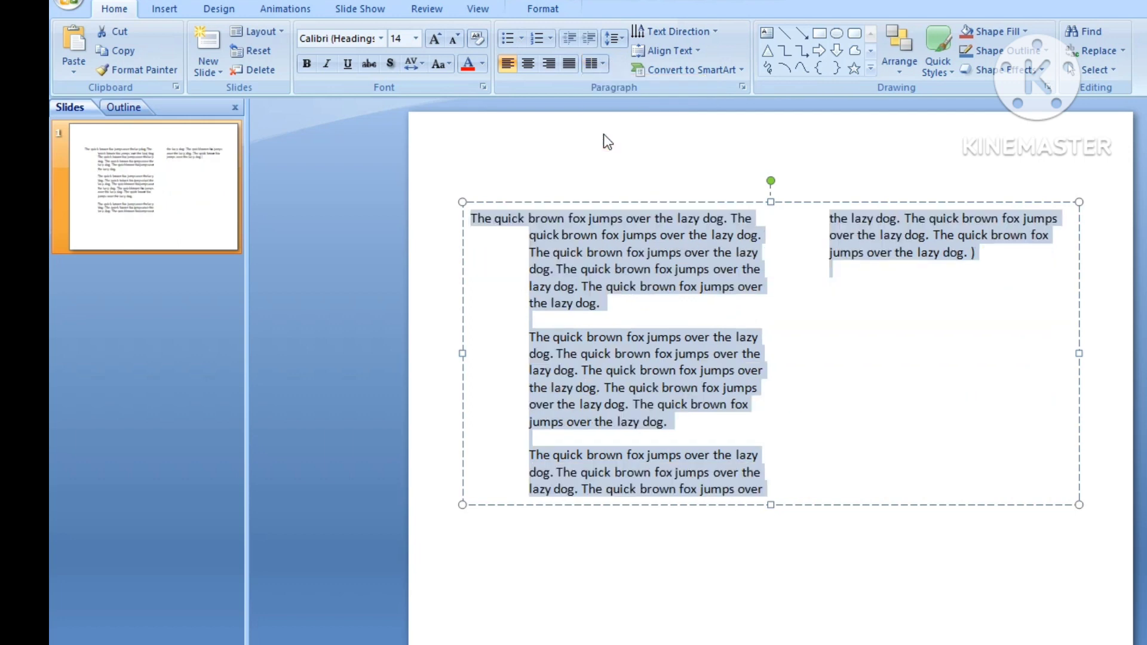
# - Set the text to three columns, then return it to one column
pyautogui.click(601, 63)
pyautogui.click(607, 172)
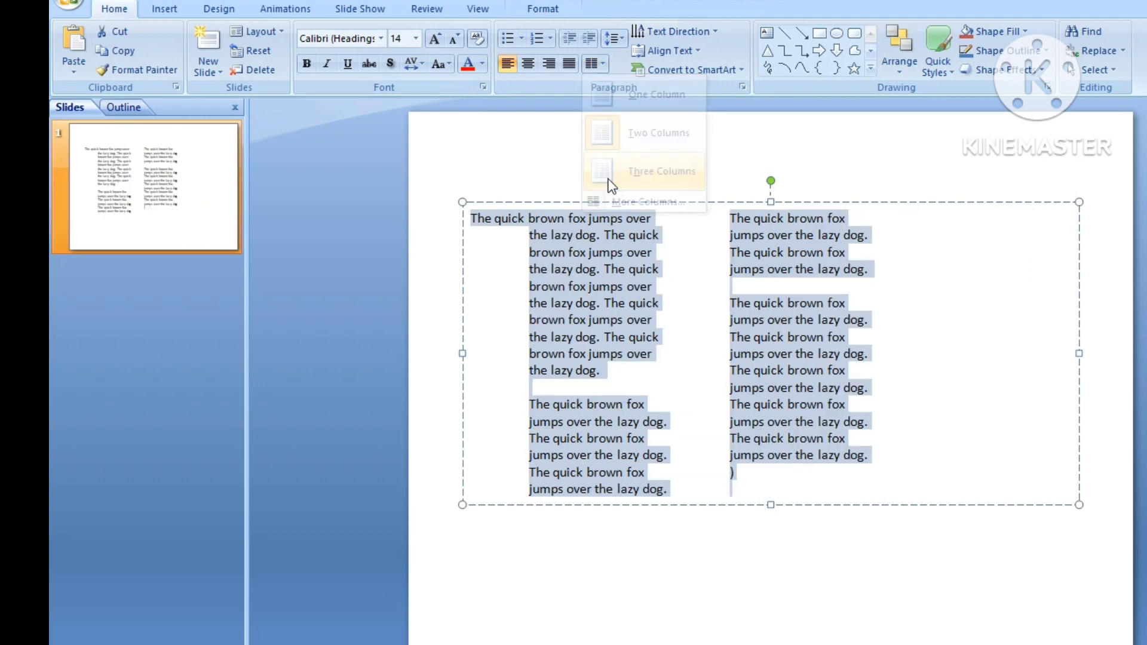
pyautogui.click(605, 64)
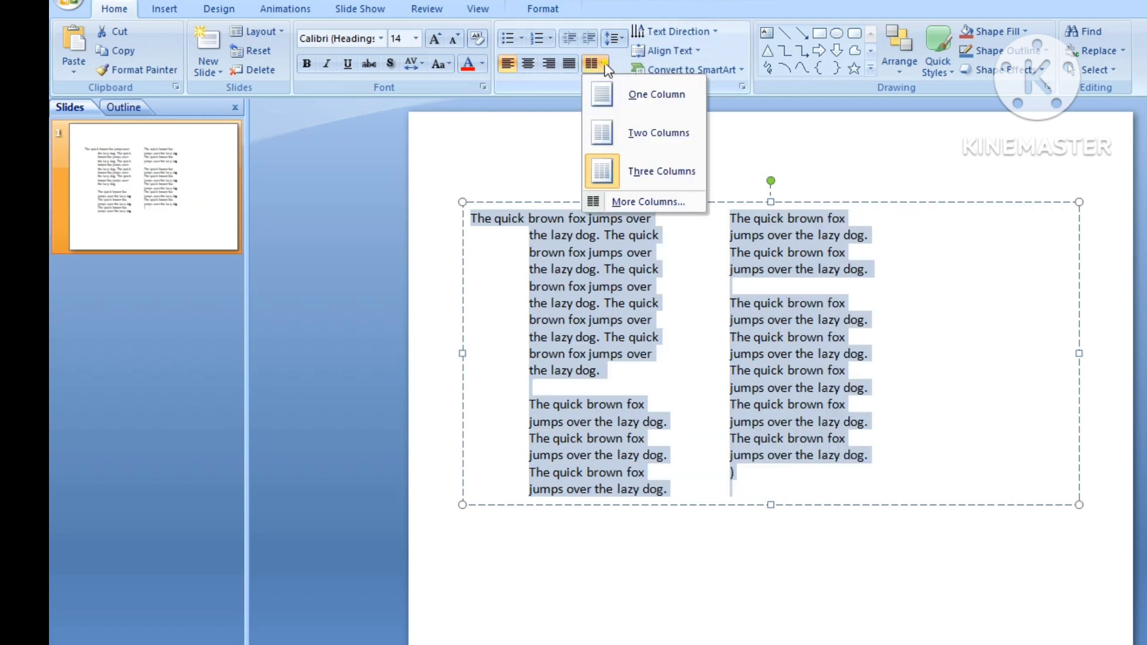
pyautogui.click(603, 103)
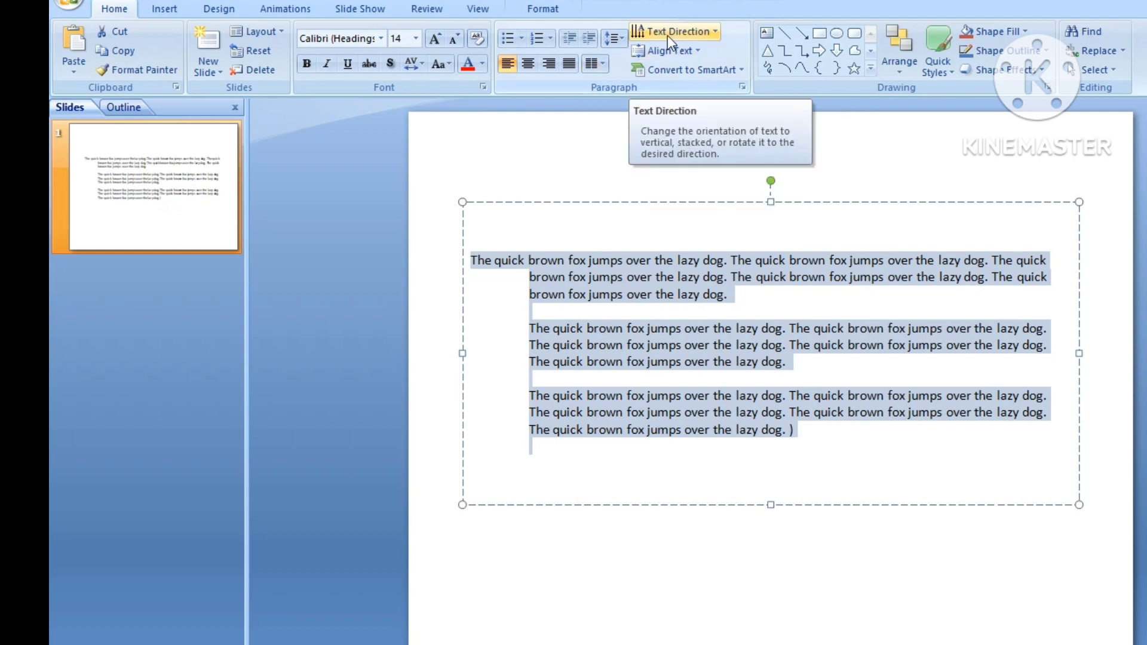
# - Delete all the text after "The quick brown fox jumps"
pyautogui.click(651, 260)
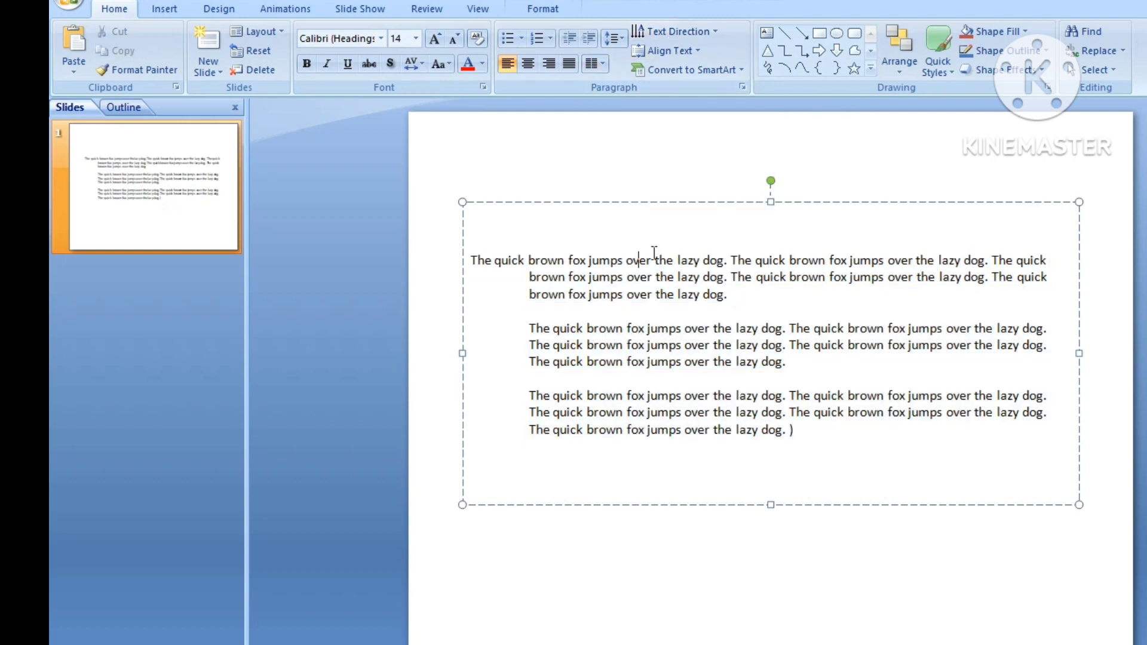
pyautogui.moveTo(680, 324); pyautogui.dragTo(745, 468)
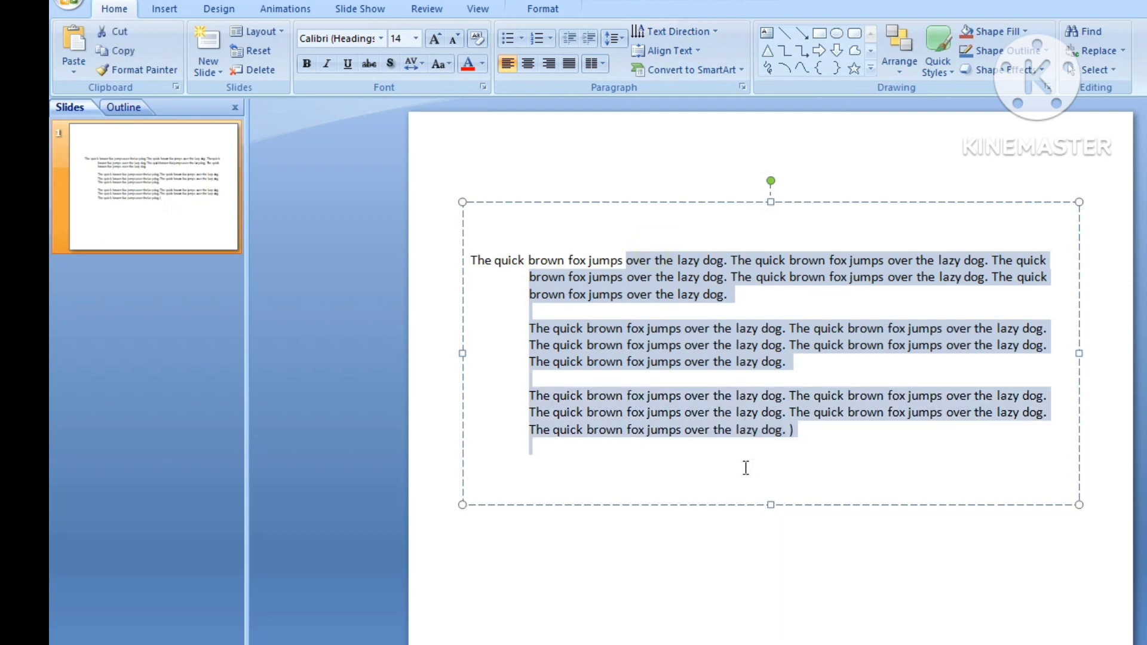
pyautogui.press('Delete')
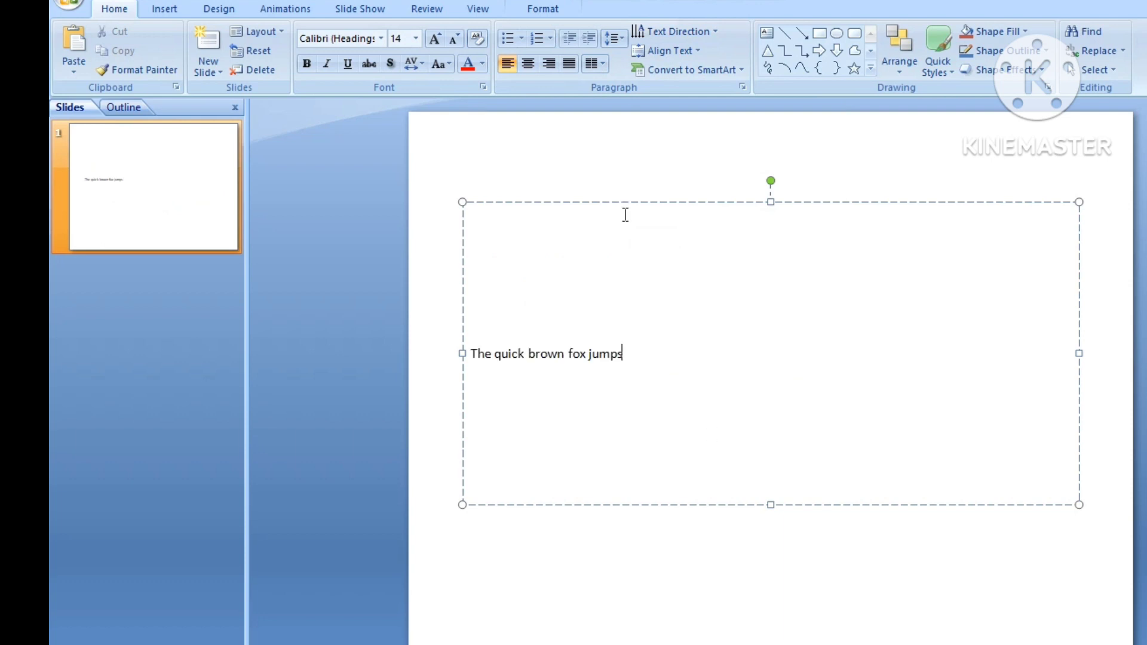
# - Shrink the text box by raising its bottom edge to fit the remaining line
pyautogui.moveTo(769, 504); pyautogui.dragTo(760, 275)
pyautogui.click(638, 242)
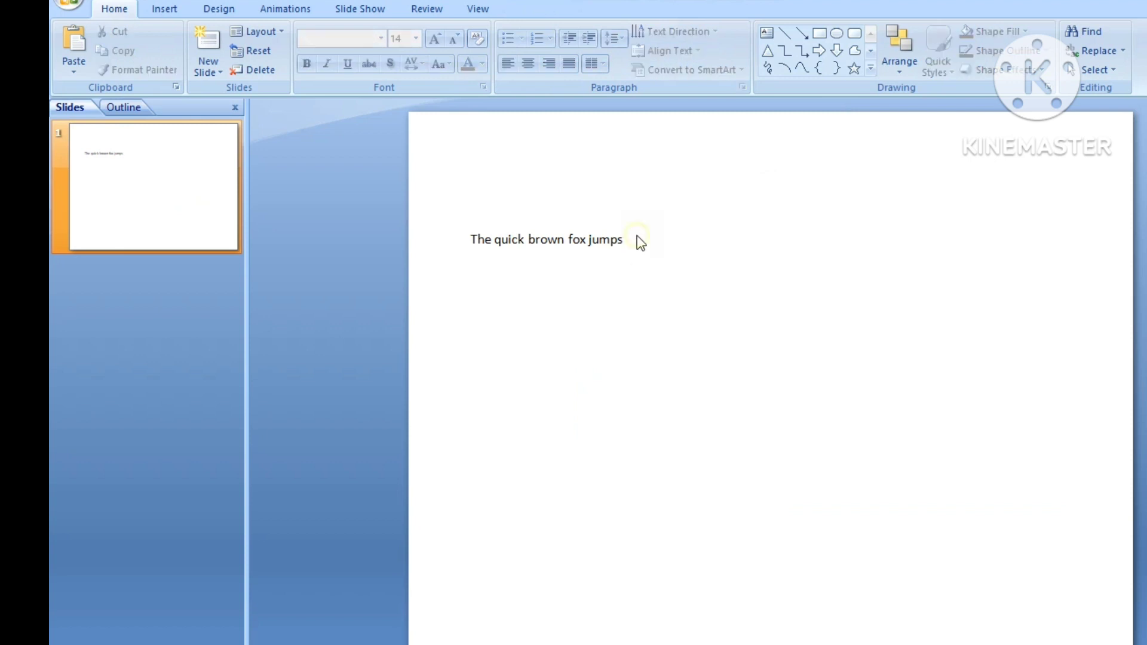
# - Select the sentence, rotate its text 90° and stretch the text box down to about mid-slide
pyautogui.click(615, 239)
pyautogui.moveTo(626, 239); pyautogui.dragTo(478, 234)
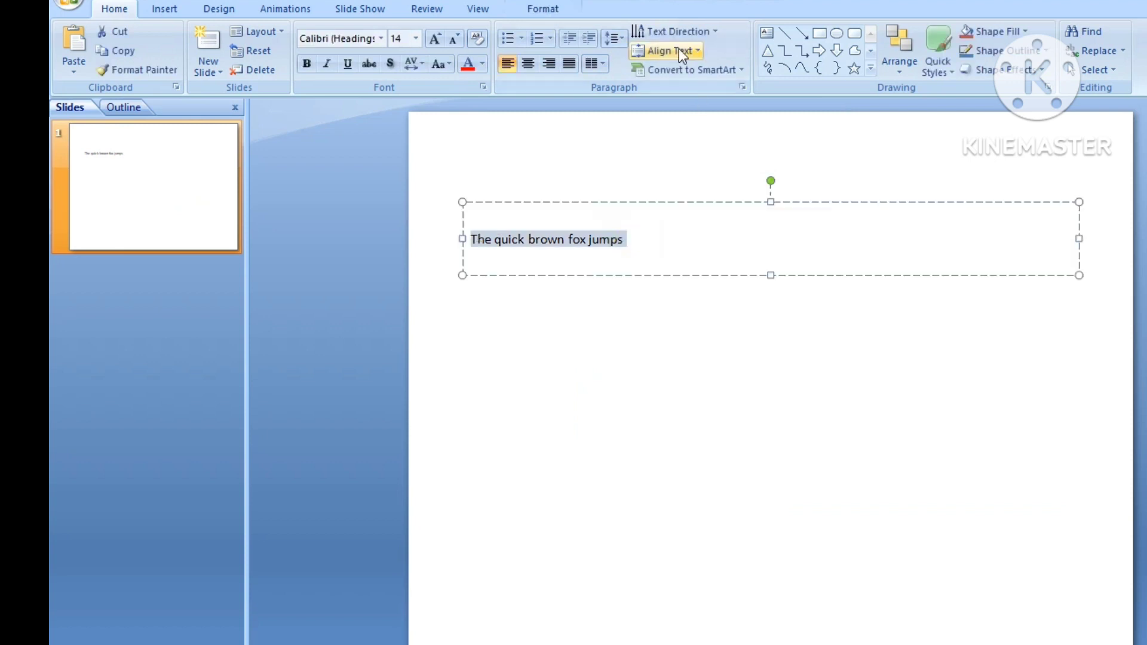
pyautogui.click(711, 34)
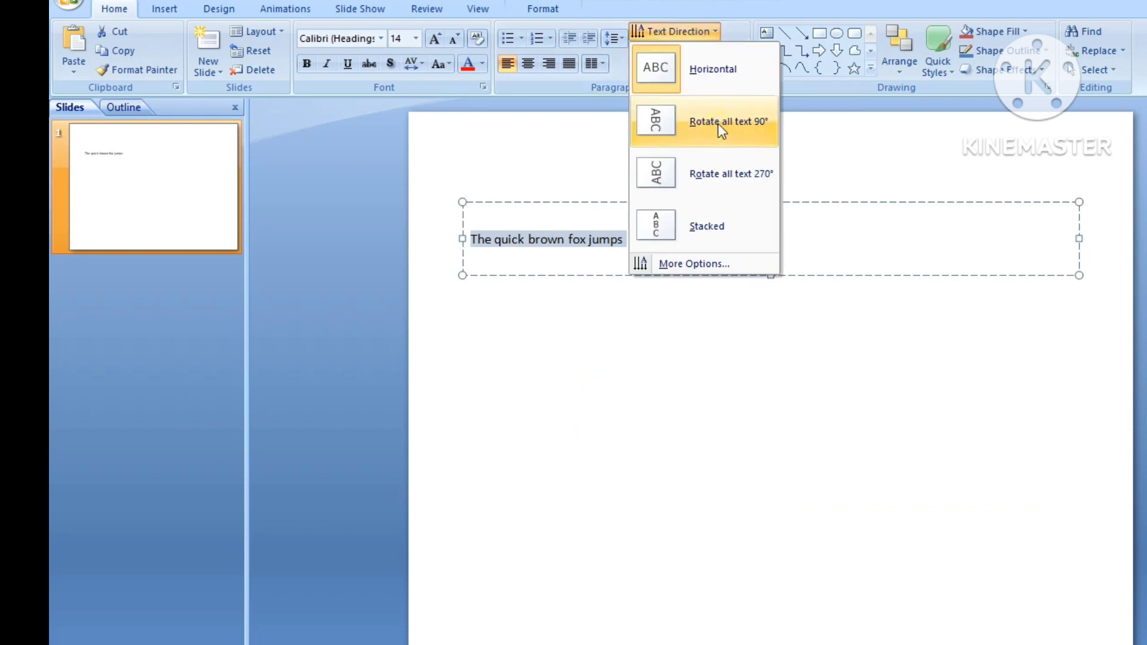
pyautogui.click(718, 124)
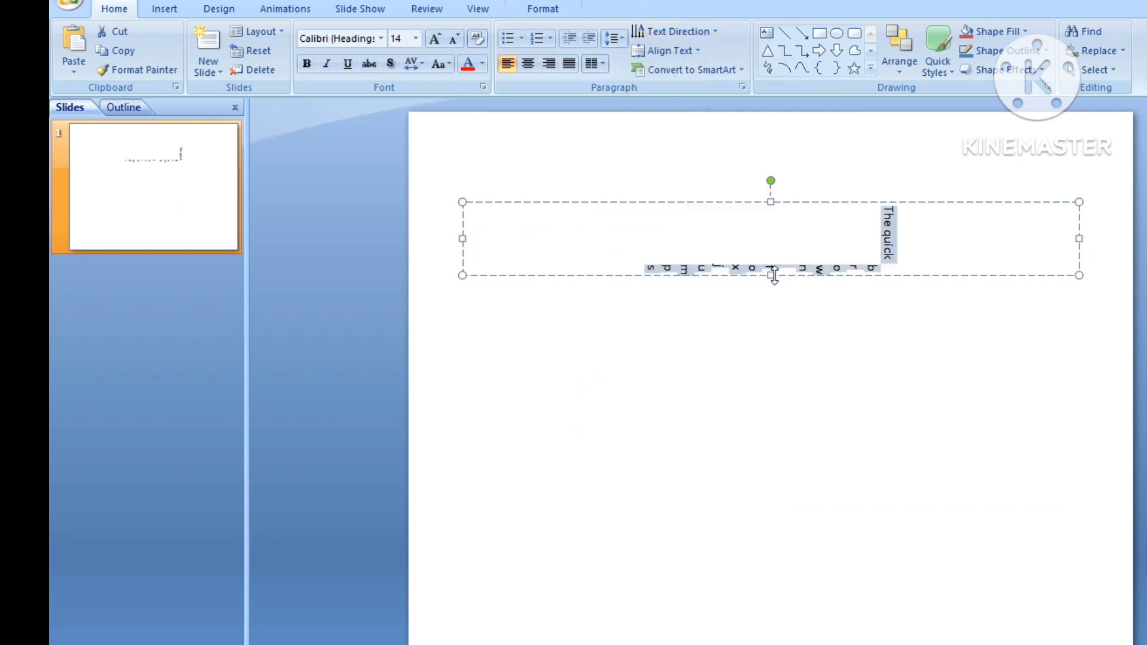
pyautogui.moveTo(773, 276); pyautogui.dragTo(799, 484)
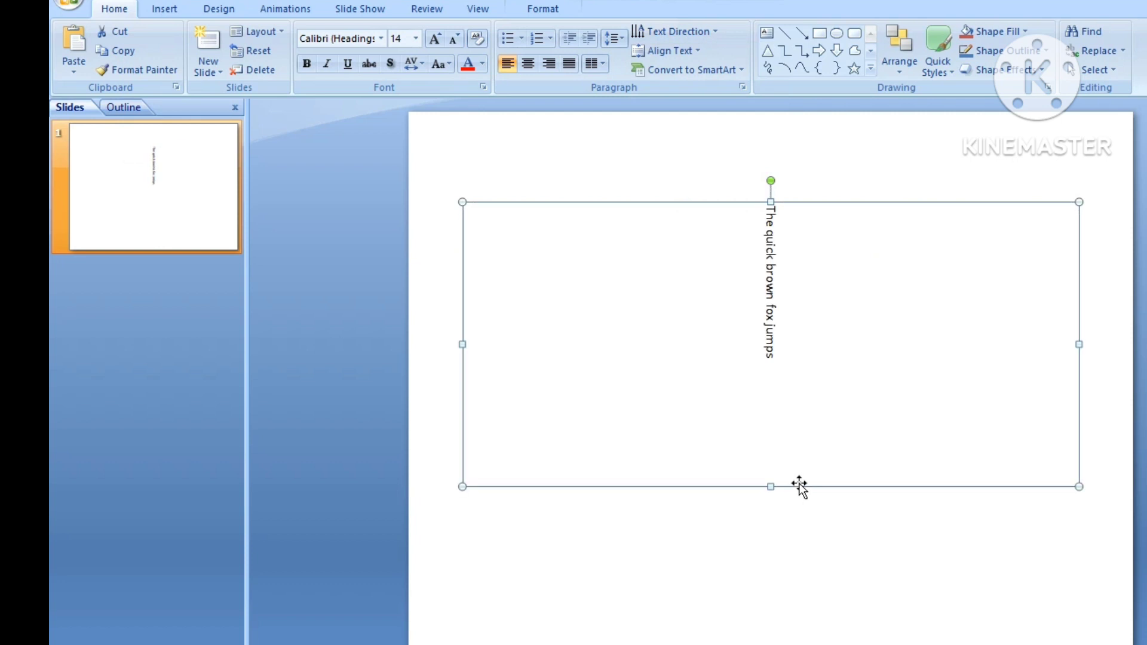
# - Return the text direction to horizontal and set the text's vertical alignment to Middle
pyautogui.click(674, 32)
pyautogui.click(694, 170)
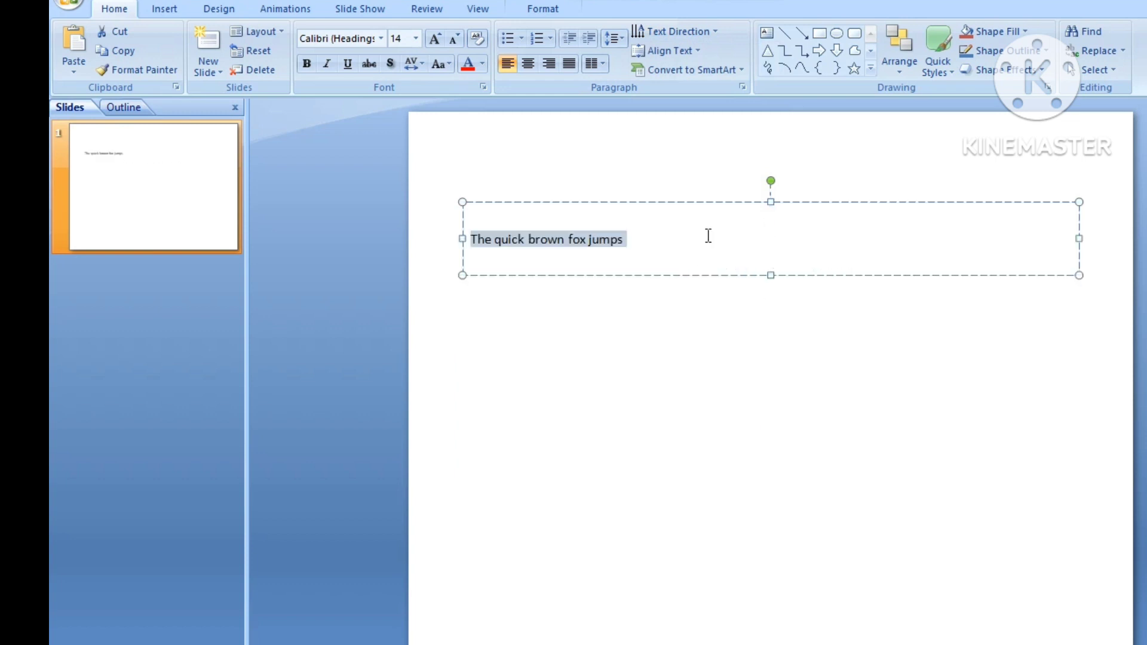
pyautogui.click(698, 51)
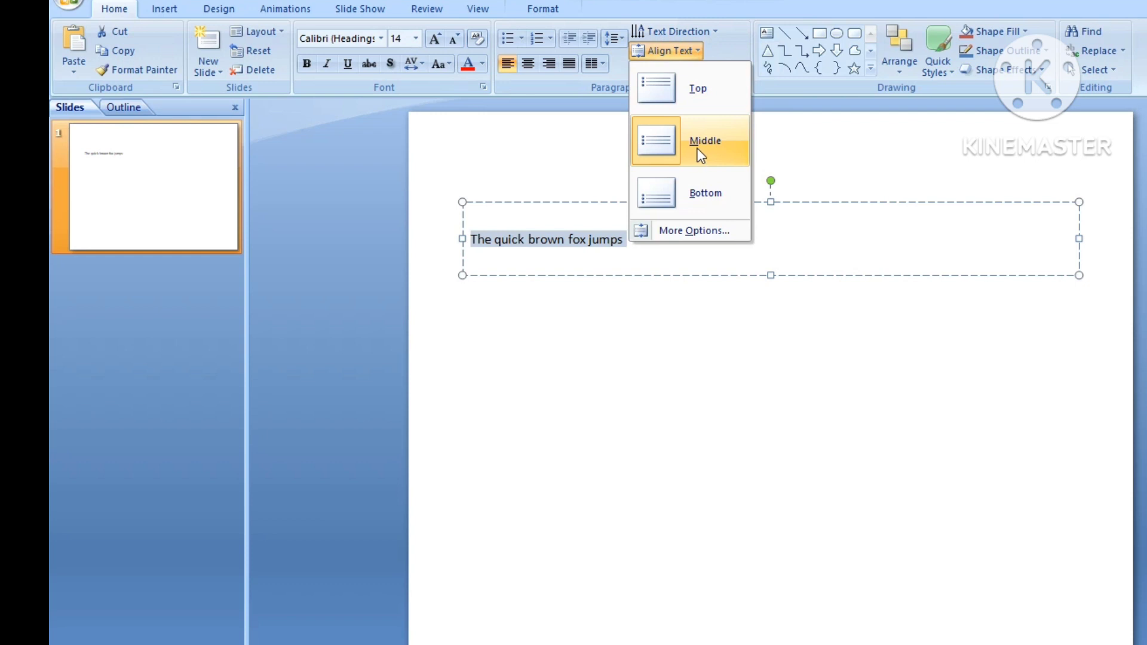
pyautogui.click(697, 147)
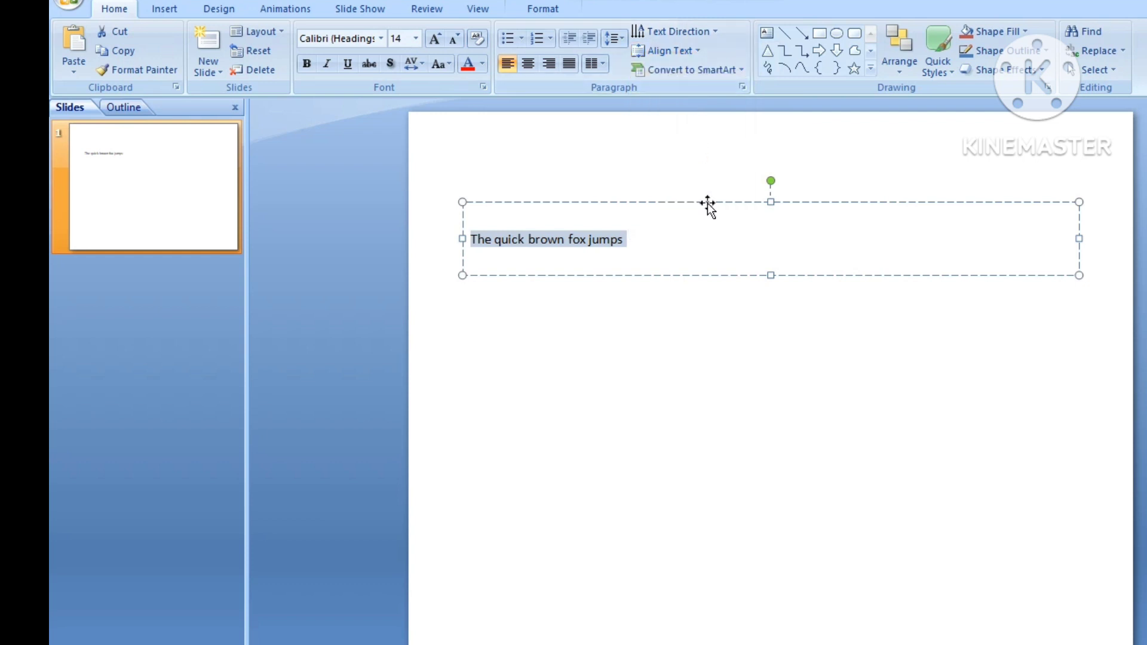
# - Convert the sentence's text box to a SmartArt list layout, then undo the conversion
pyautogui.click(708, 177)
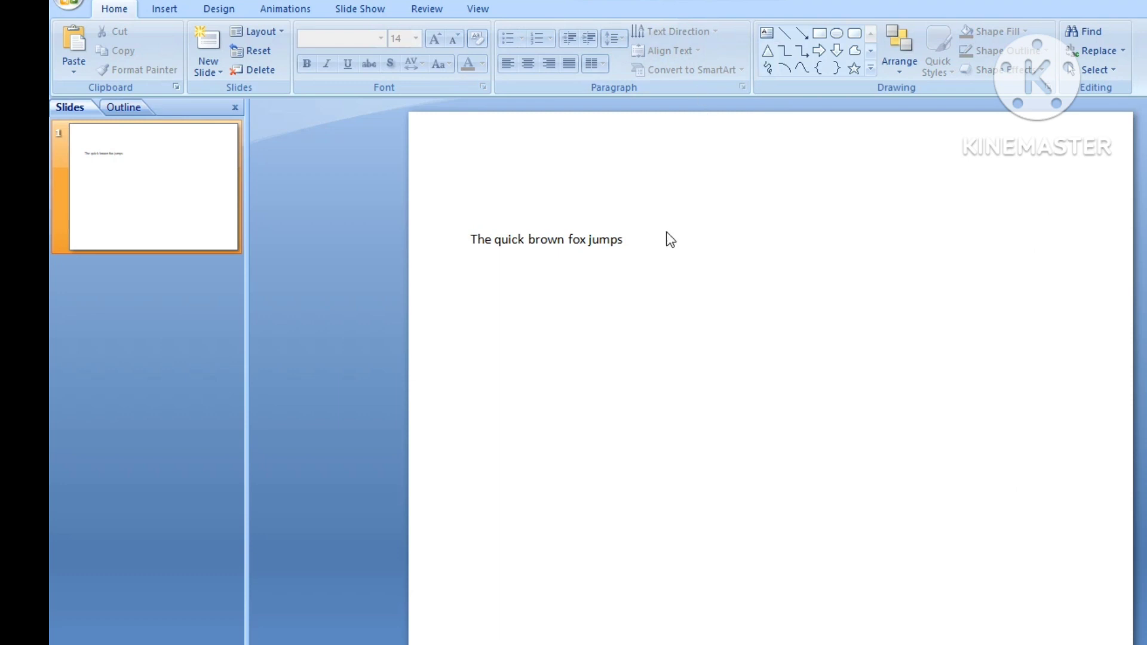
pyautogui.click(620, 241)
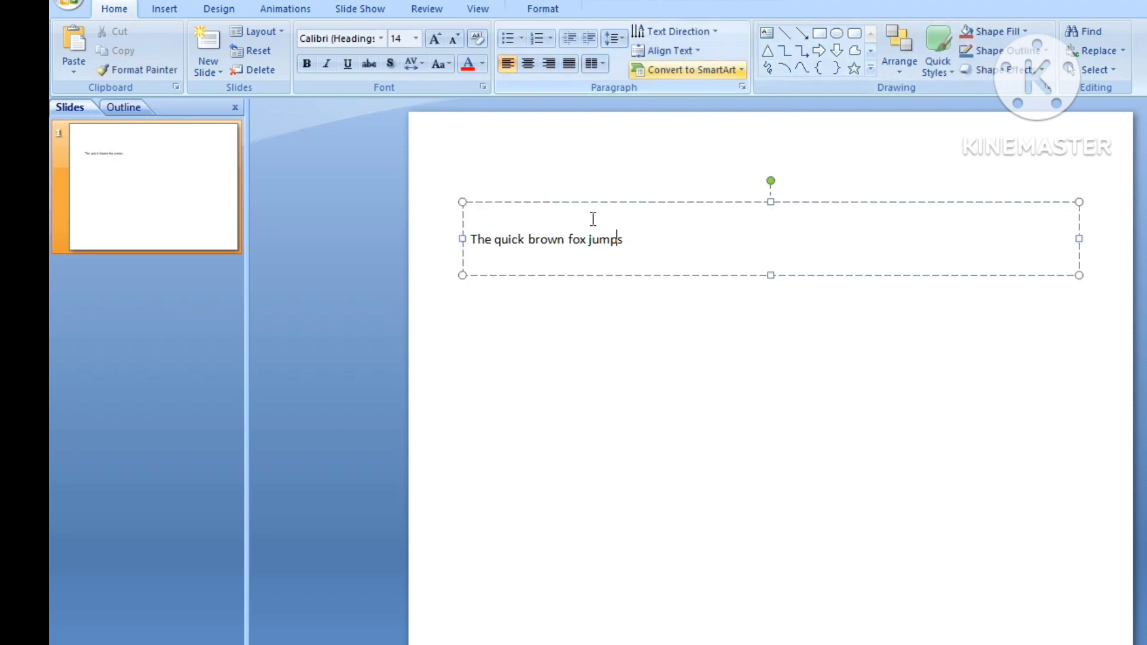
pyautogui.click(647, 203)
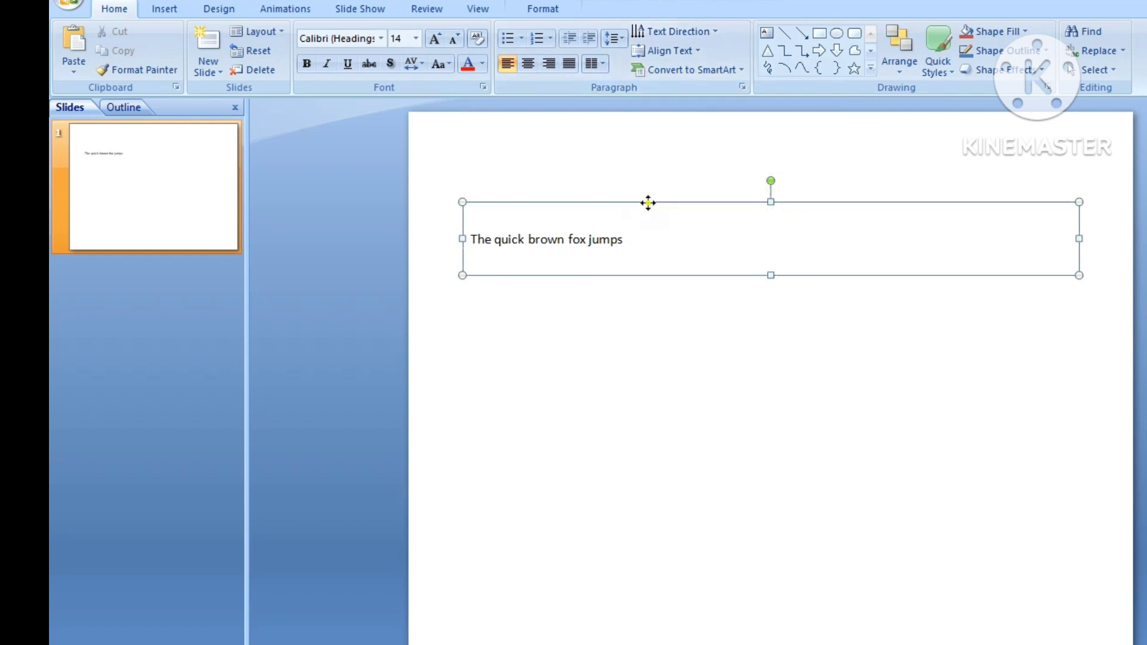
pyautogui.click(743, 73)
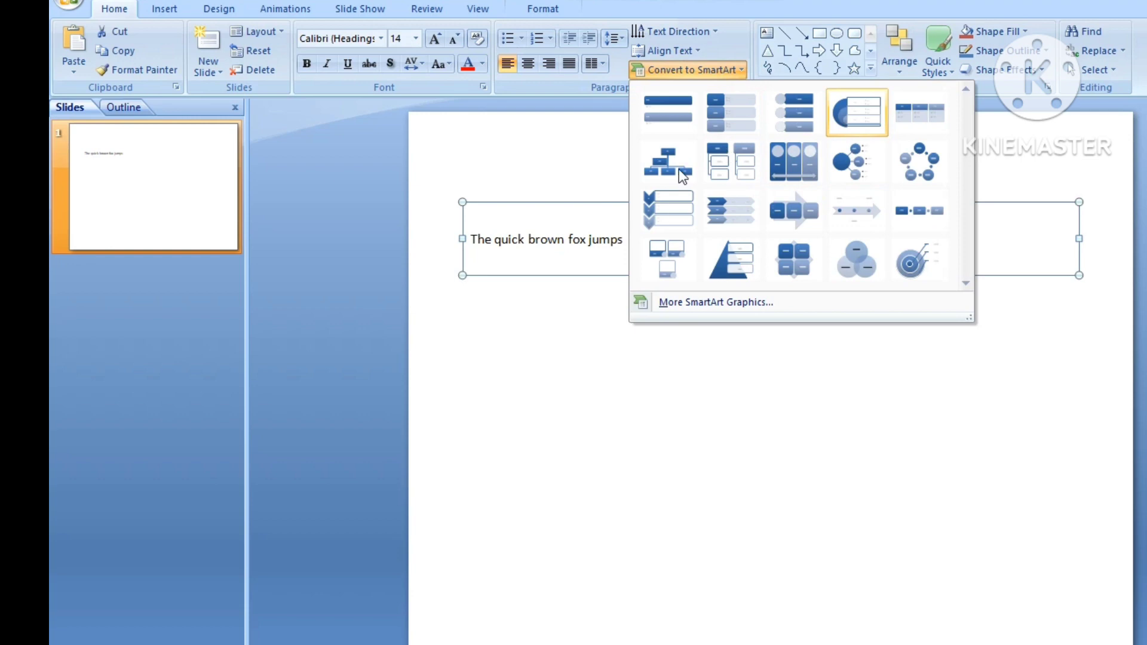
pyautogui.click(688, 123)
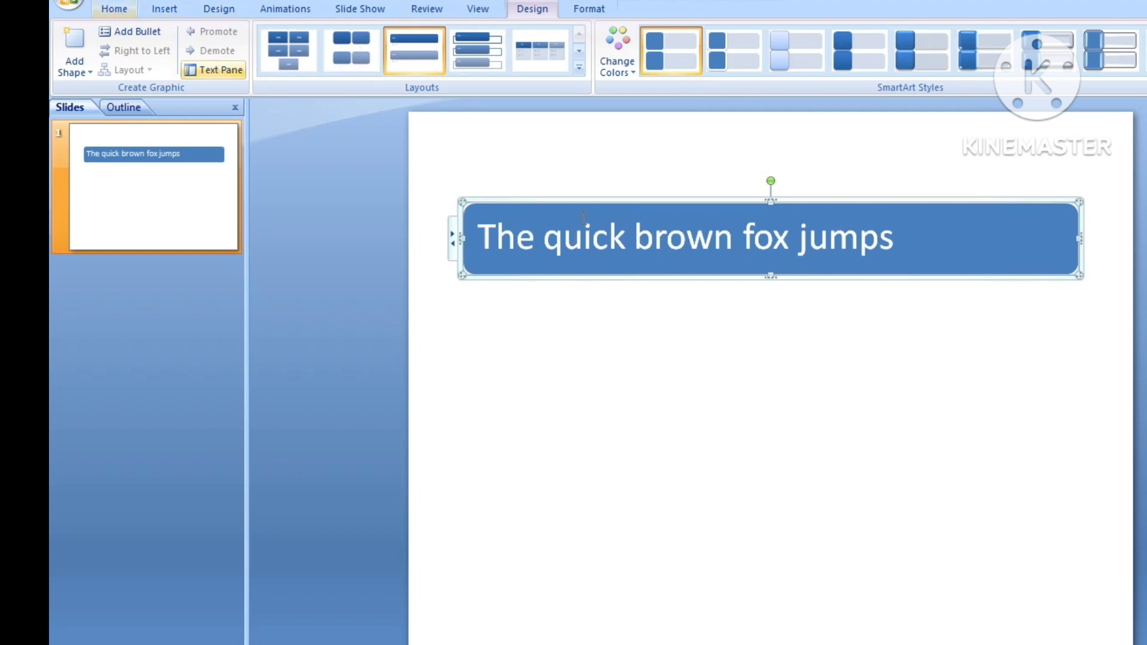
pyautogui.hotkey('ctrl', 'z')
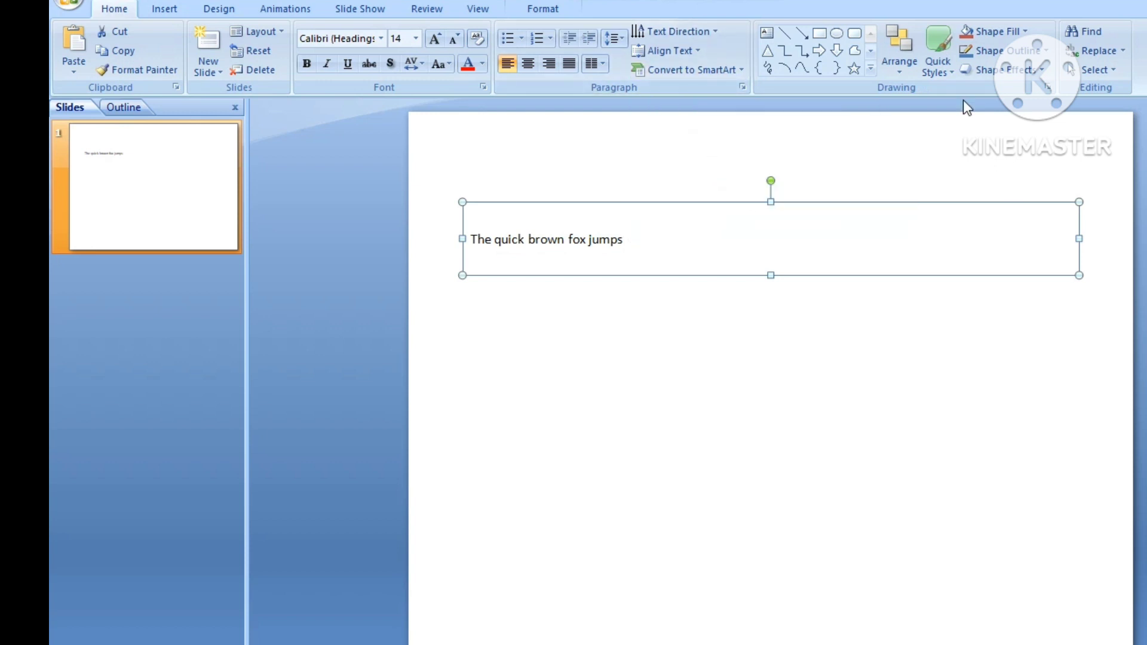
# - Draw a new text box below the sentence and enter bgghgh
pyautogui.click(767, 36)
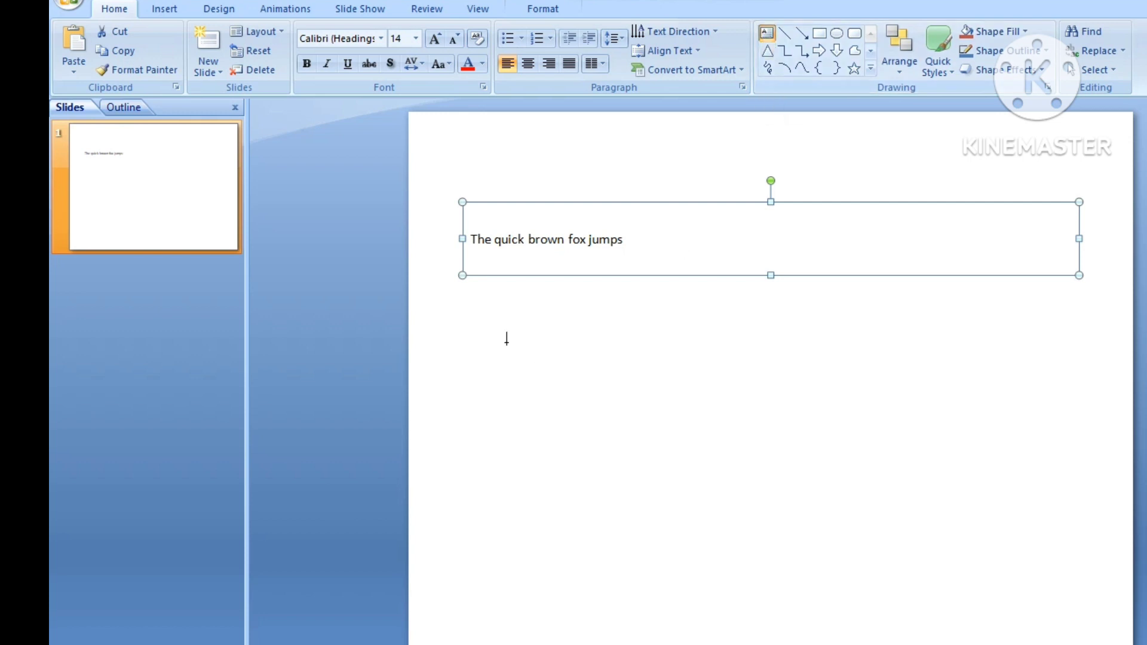
pyautogui.moveTo(501, 330); pyautogui.dragTo(759, 480)
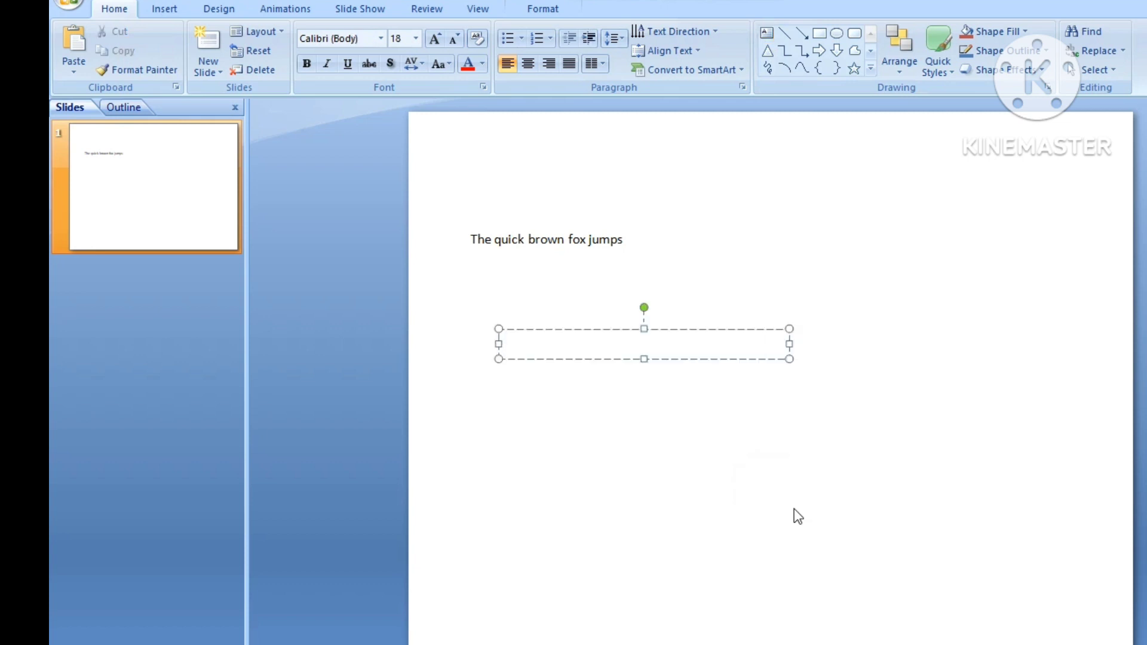
pyautogui.write('bgghgh')
# - Draw a diagonal line at the upper right of the slide and an arrow lower down
pyautogui.click(785, 34)
pyautogui.moveTo(825, 196); pyautogui.dragTo(940, 311)
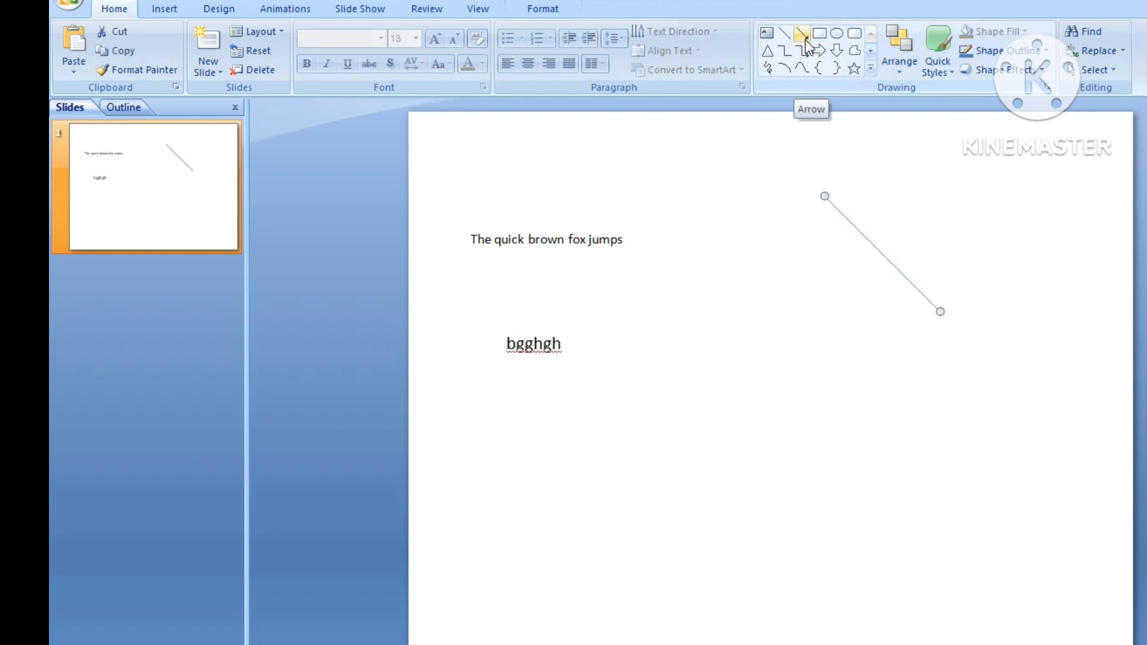
pyautogui.click(803, 38)
pyautogui.moveTo(770, 377); pyautogui.dragTo(945, 456)
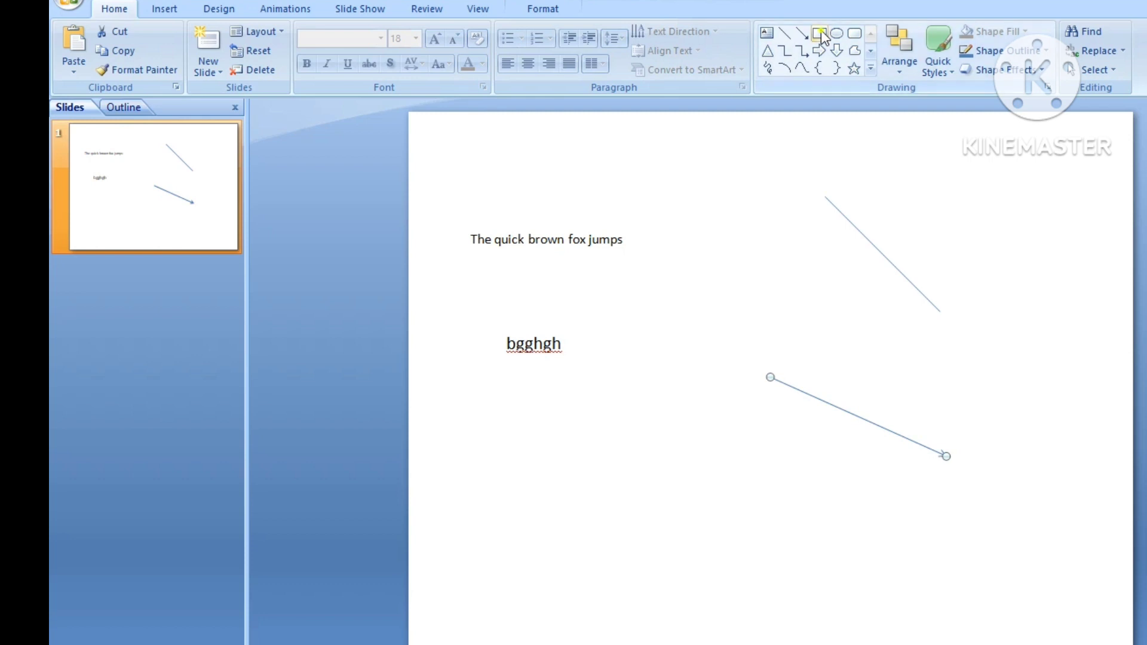
# - Draw a rectangle below the bgghgh text and a seven-point star to its right
pyautogui.click(821, 38)
pyautogui.moveTo(543, 412); pyautogui.dragTo(765, 595)
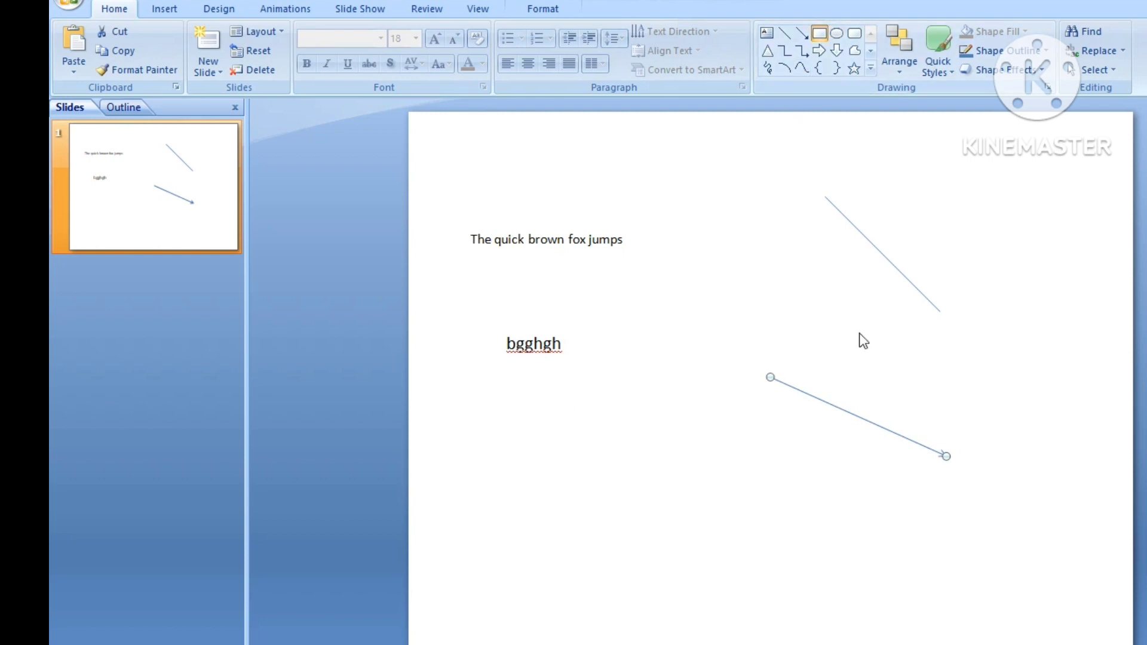
pyautogui.click(871, 69)
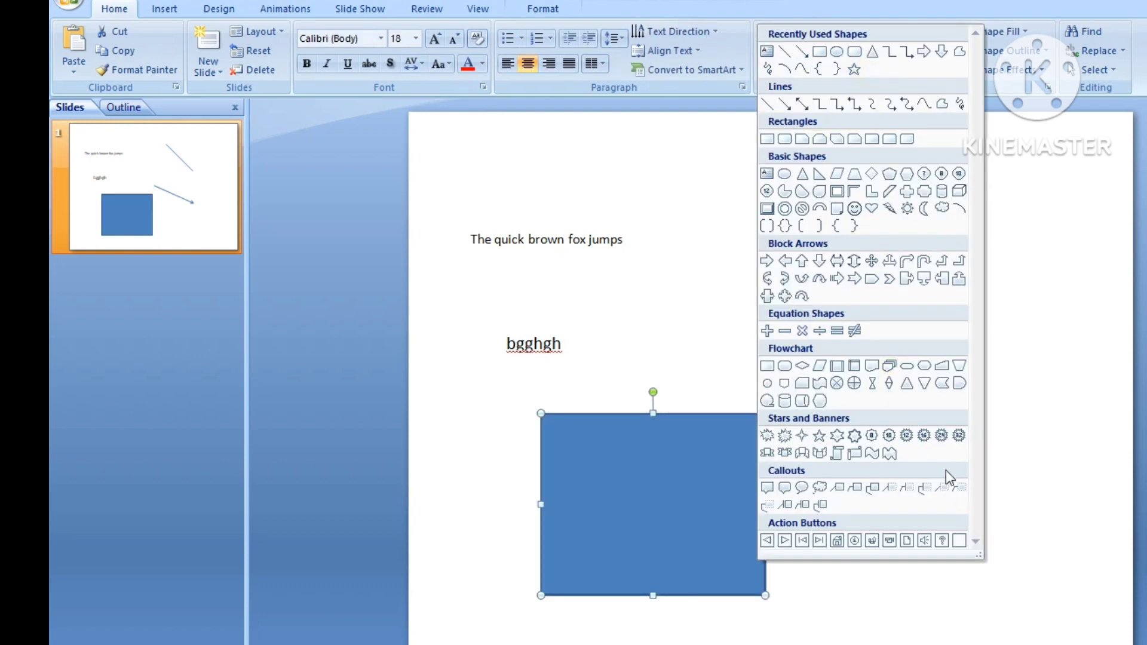
pyautogui.click(854, 435)
pyautogui.moveTo(830, 437); pyautogui.dragTo(1045, 570)
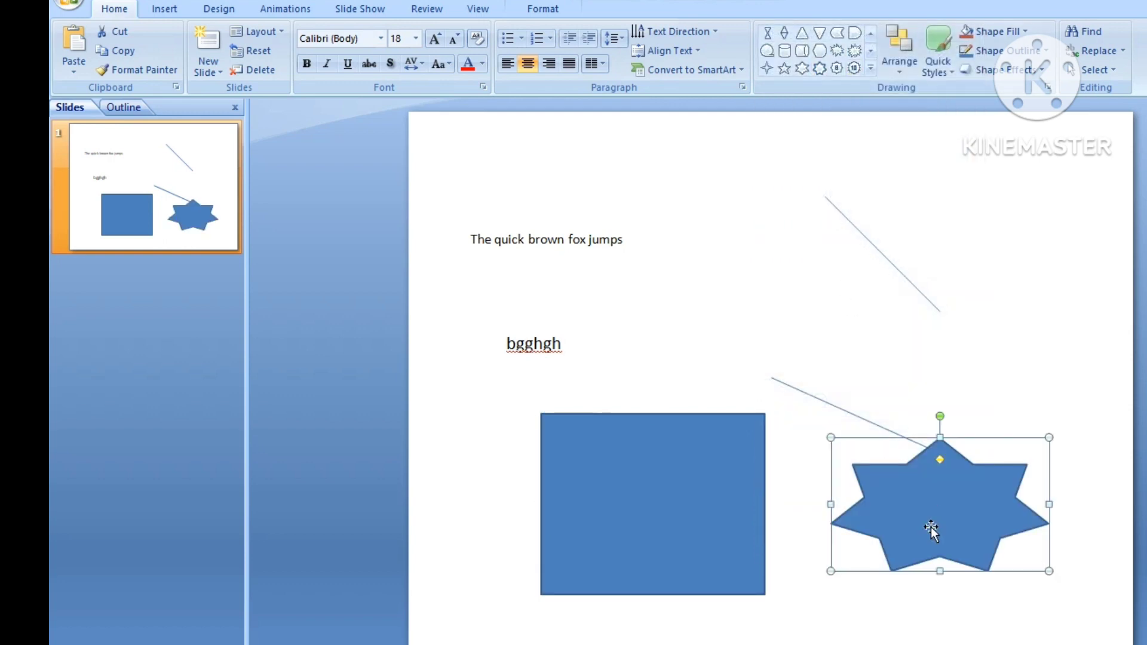
# - Move the star up and left so it overlaps the rectangle's upper right corner
pyautogui.click(900, 69)
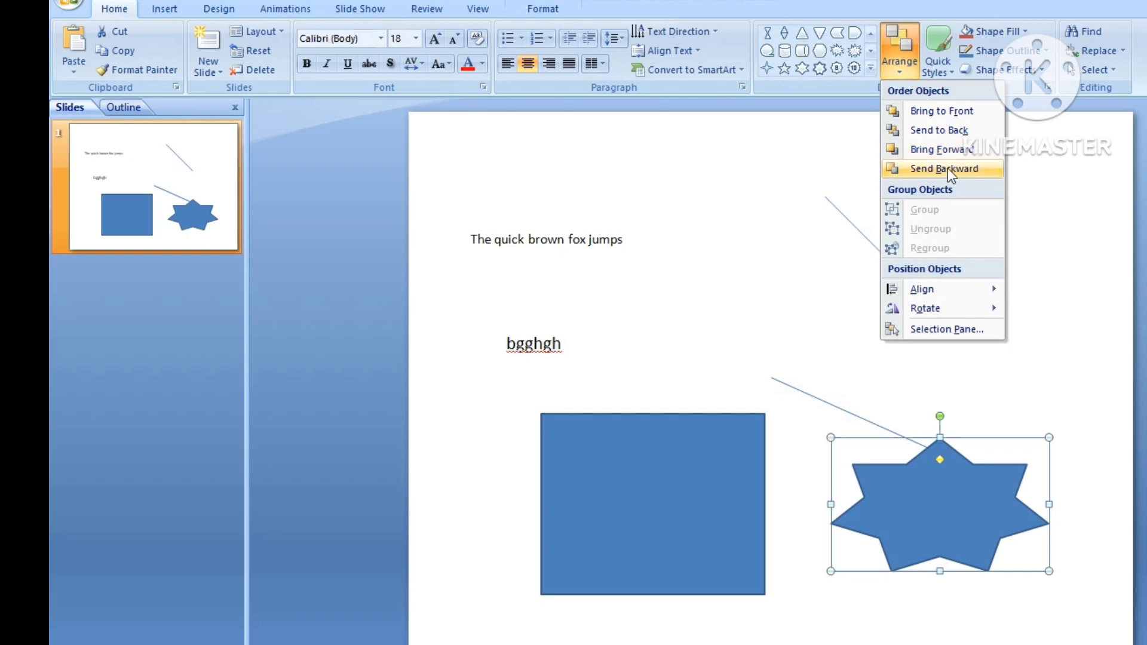
pyautogui.click(930, 485)
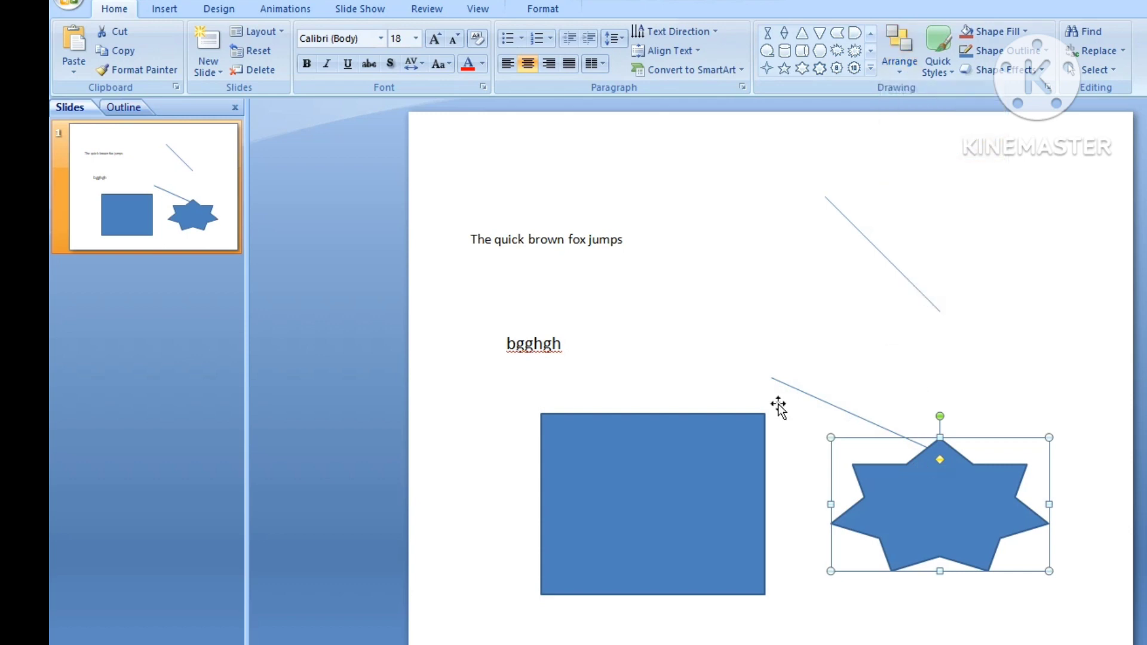
pyautogui.moveTo(935, 488); pyautogui.dragTo(777, 404)
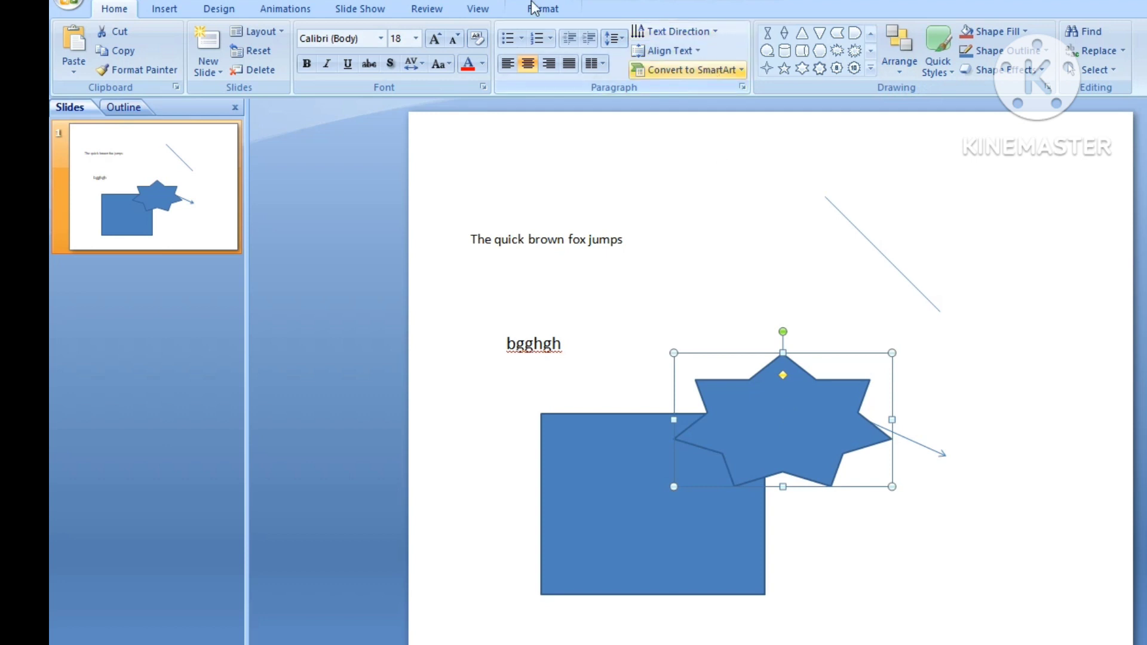
# - Apply the orange shape style to the star
pyautogui.scroll(-7, 692, 50)
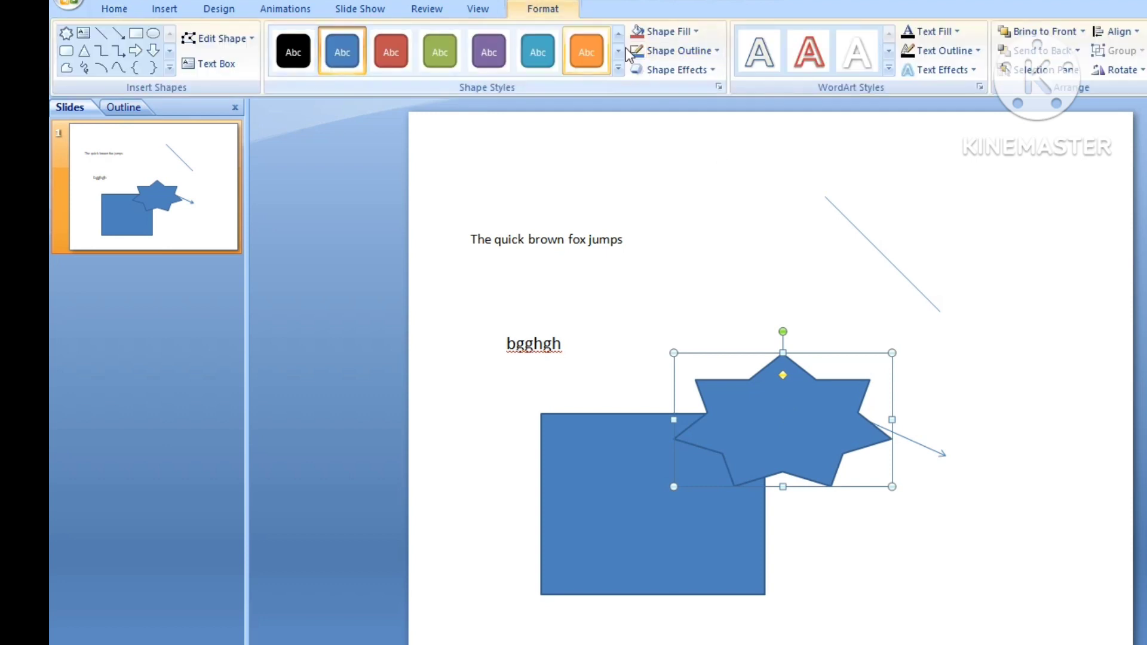
pyautogui.click(586, 52)
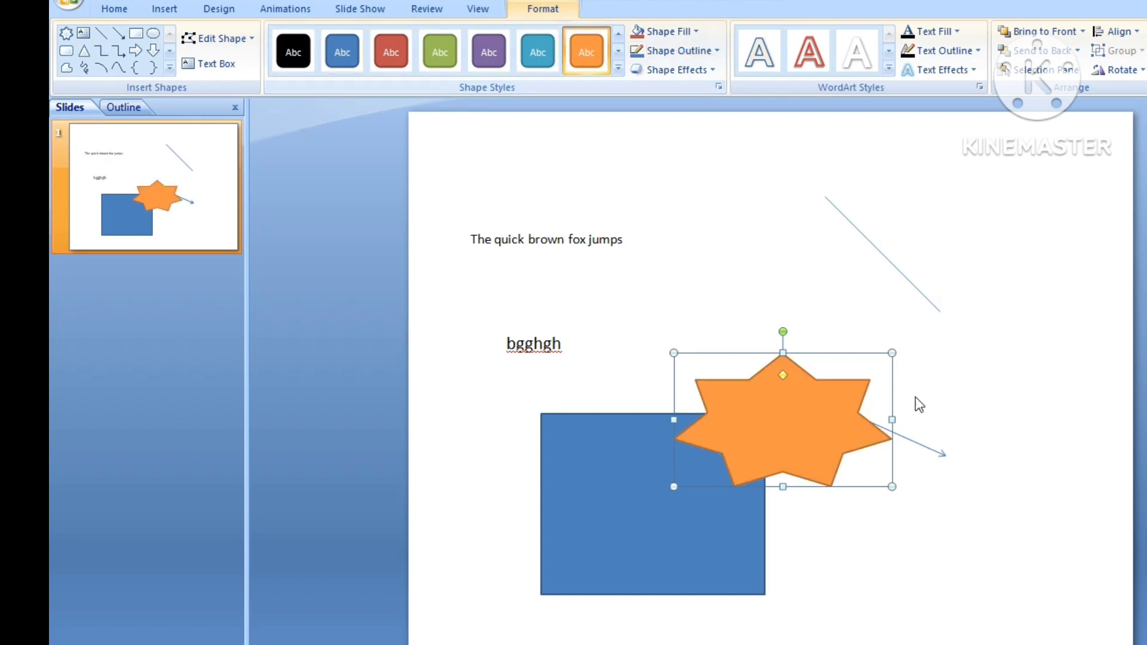
# - Stretch the star's bottom edge slightly downward and return to the Home ribbon
pyautogui.click(961, 411)
pyautogui.click(794, 439)
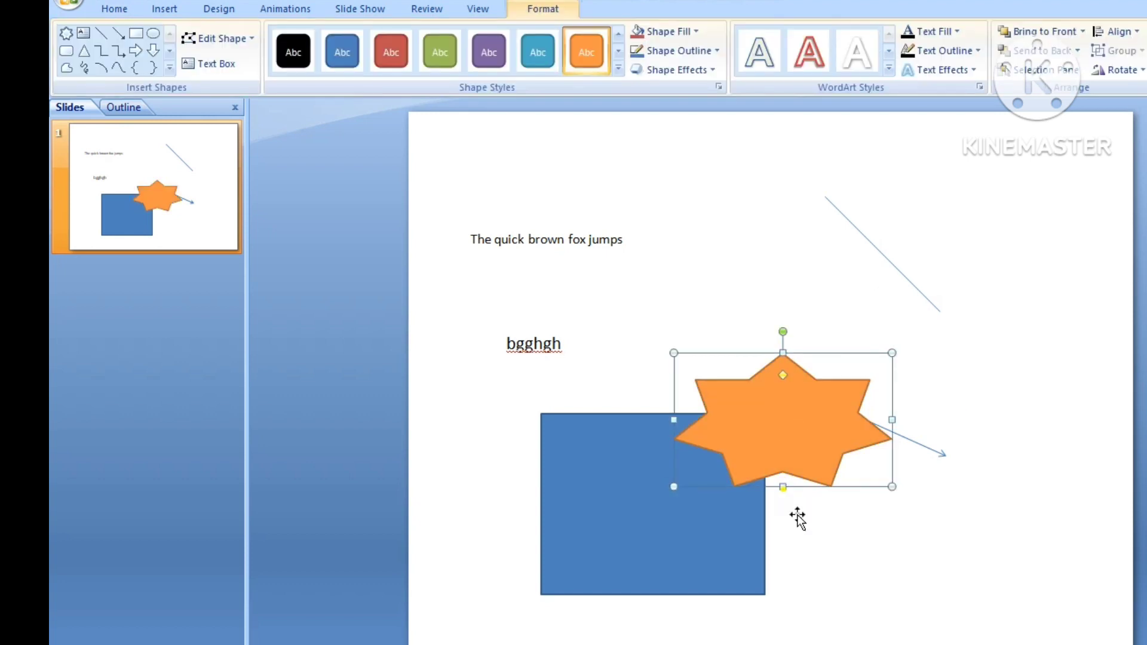
pyautogui.moveTo(782, 486); pyautogui.dragTo(783, 516)
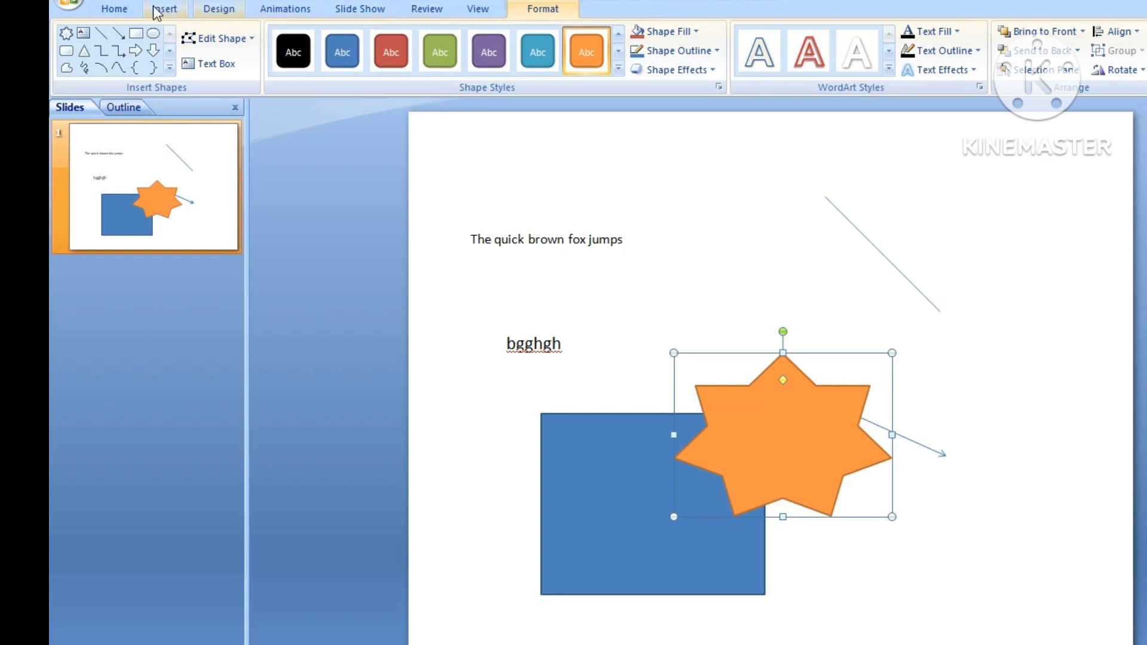
pyautogui.click(122, 13)
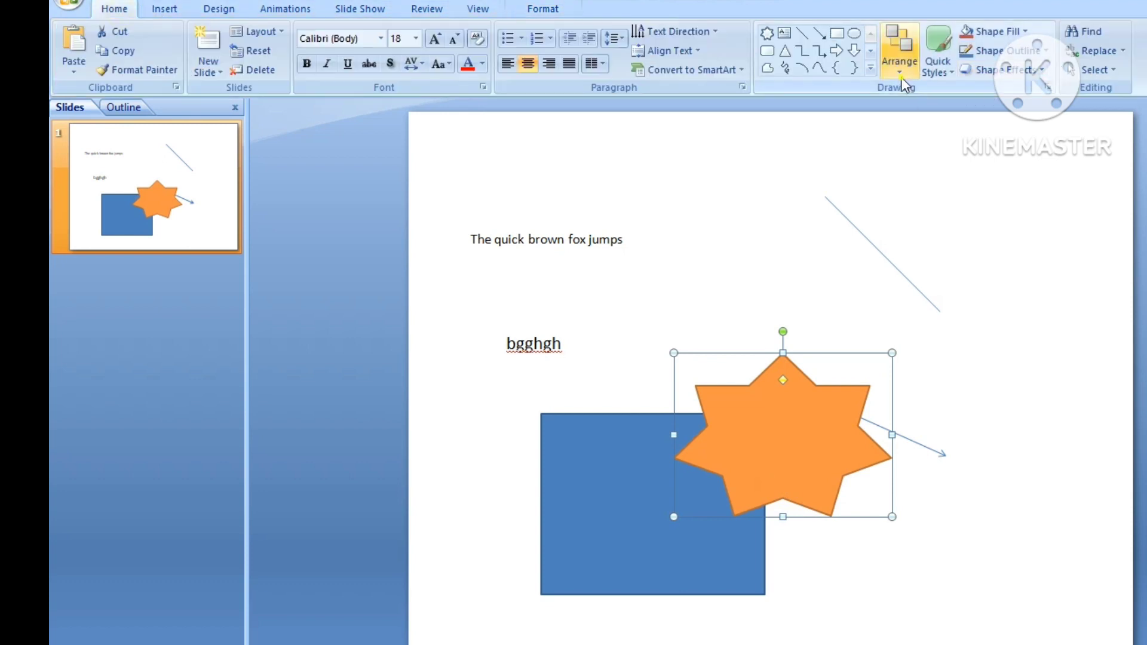